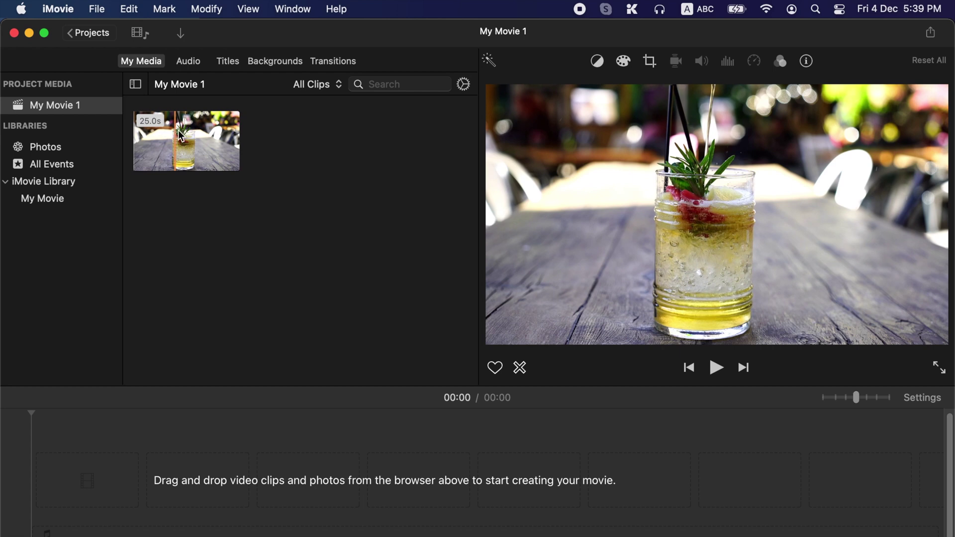
Add the 25-second drink clip to the timeline, play it from the start, and park the playhead at 00:04
click(219, 160)
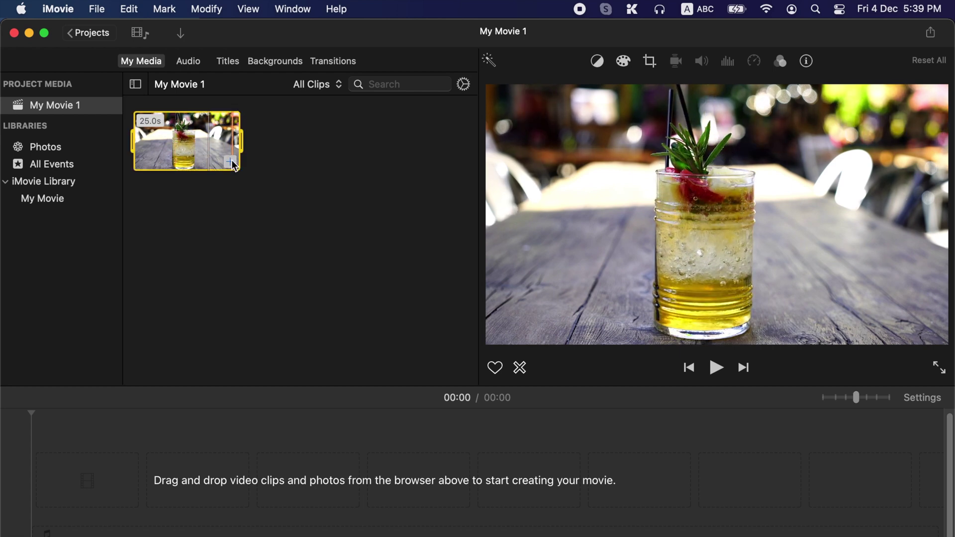
click(232, 162)
click(122, 485)
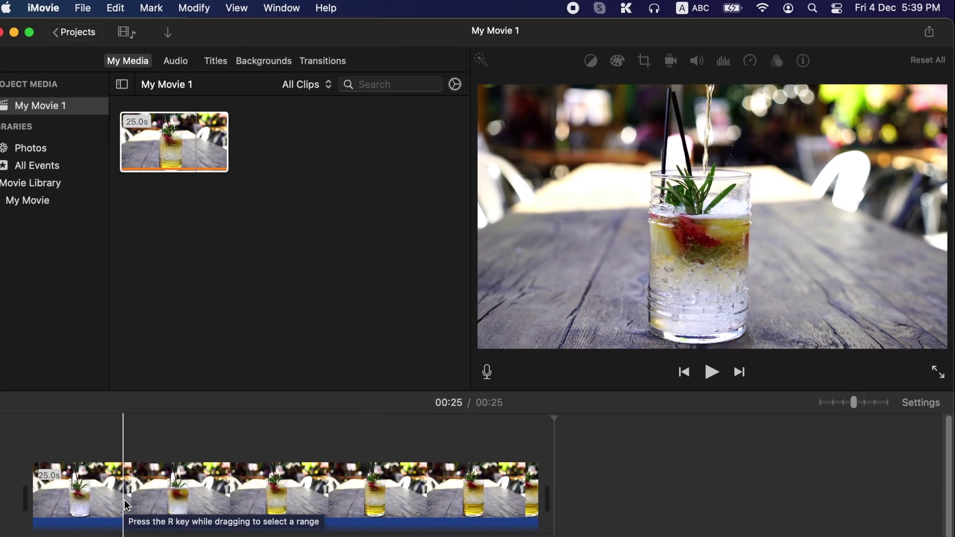
key(space)
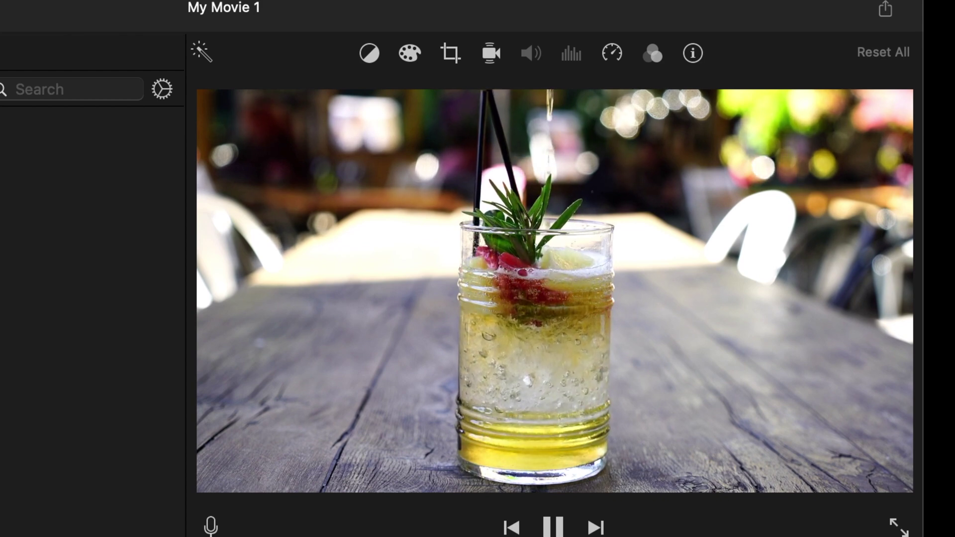
key(space)
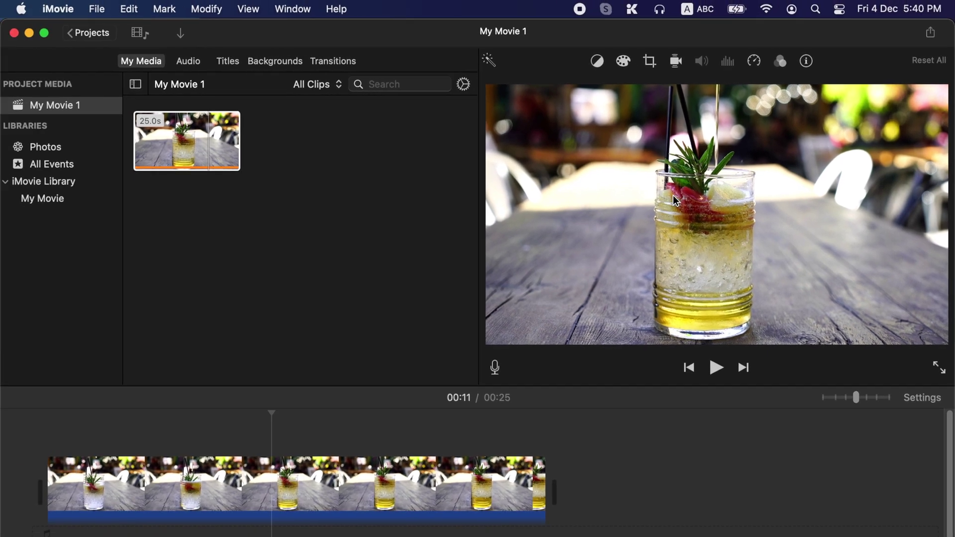
click(138, 488)
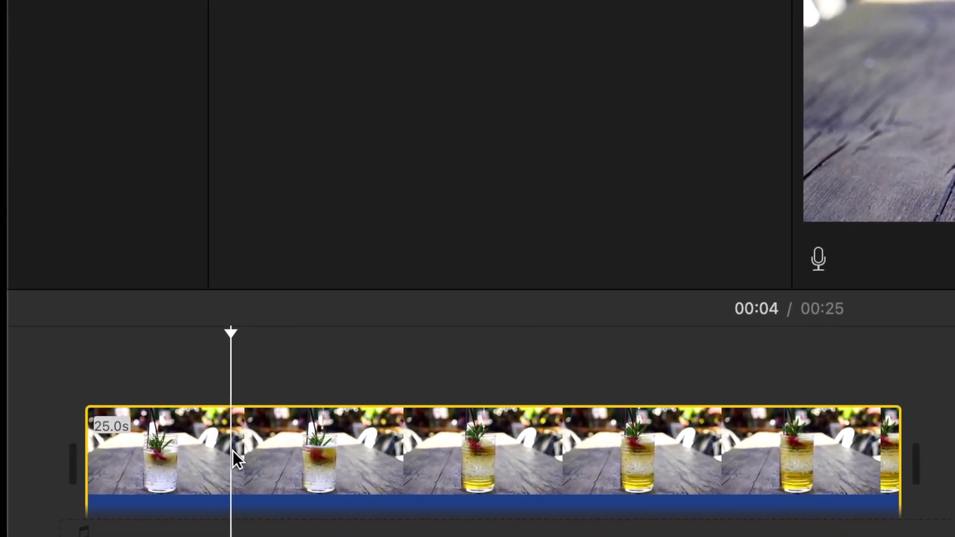
Split the drink clip at 00:04 and 00:20, then select the 16.4-second middle clip
key(super+b)
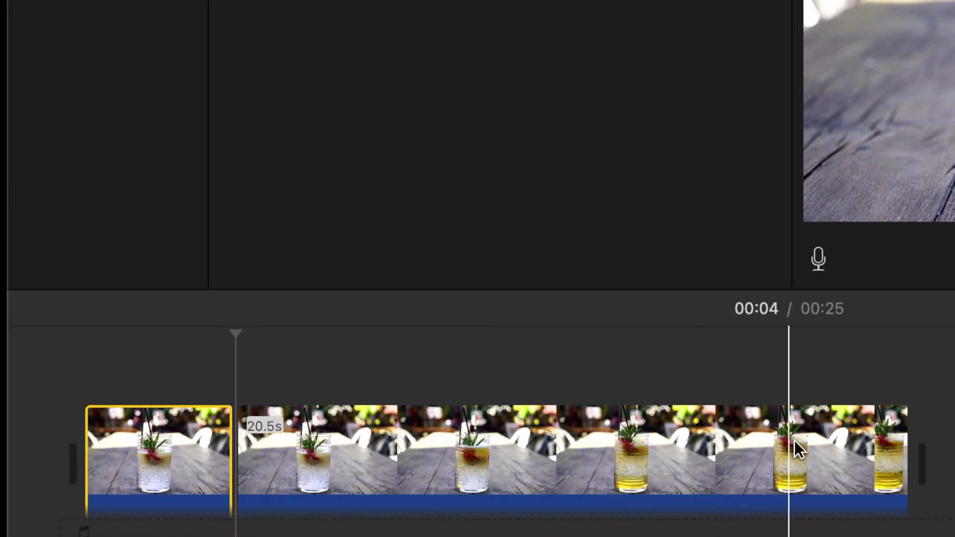
click(784, 434)
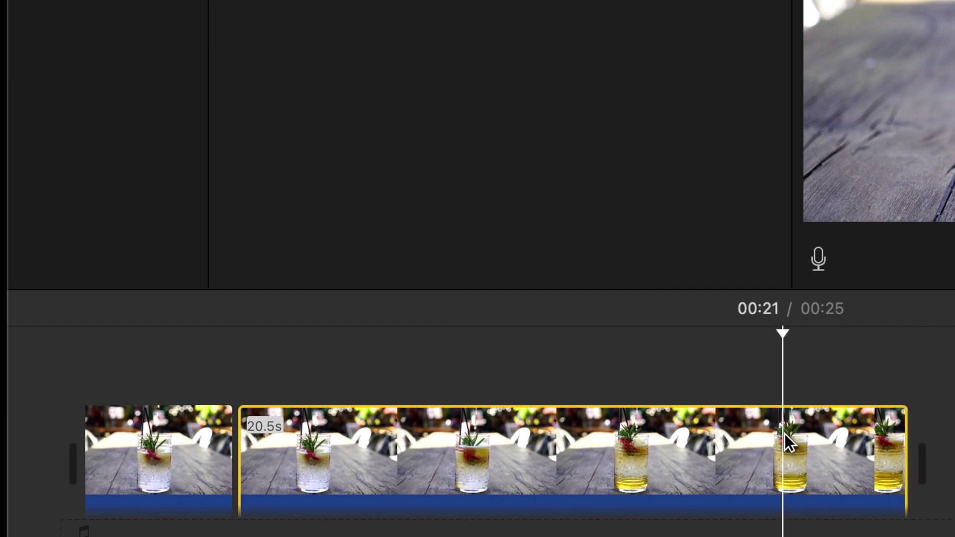
click(775, 431)
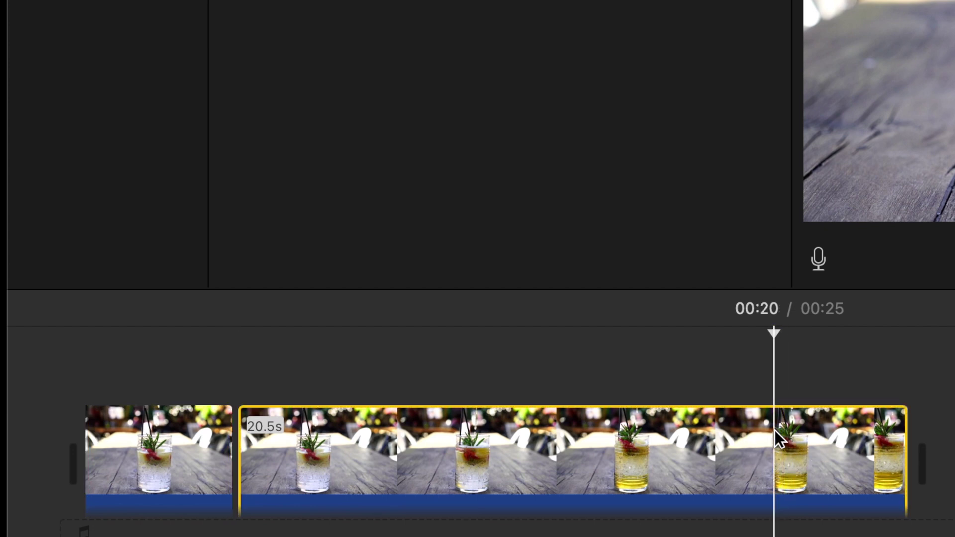
key(super+b)
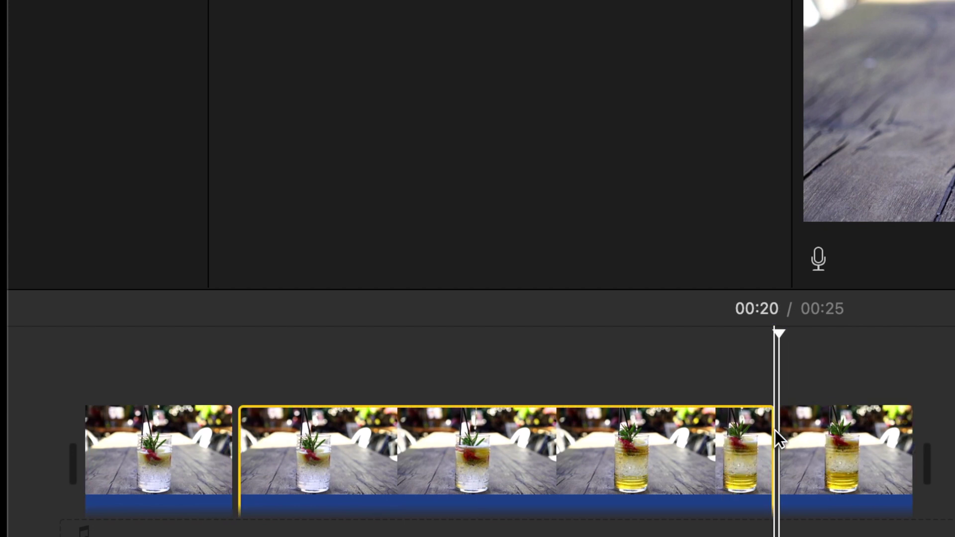
click(584, 435)
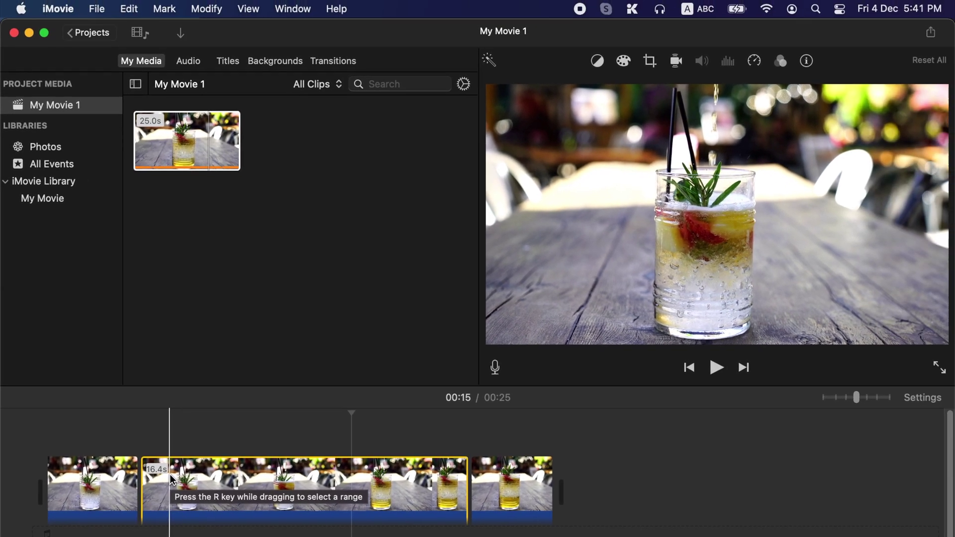
click(232, 476)
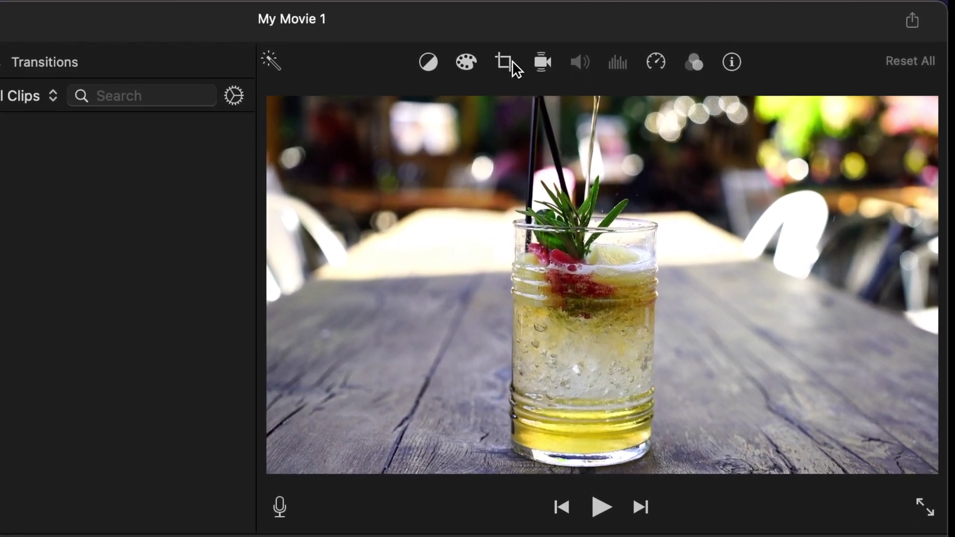
Switch the middle clip's cropping style to Ken Burns and compare its Start and End frames
click(512, 60)
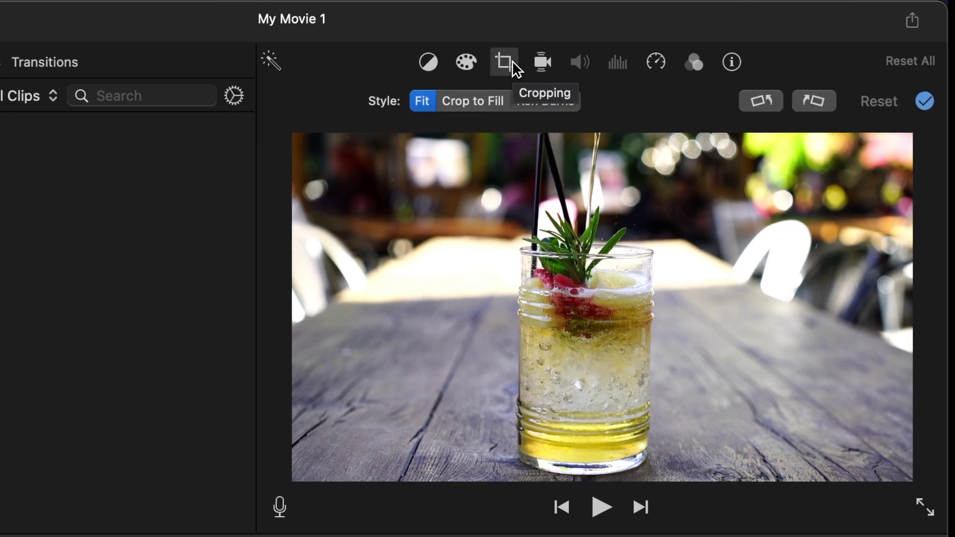
click(538, 96)
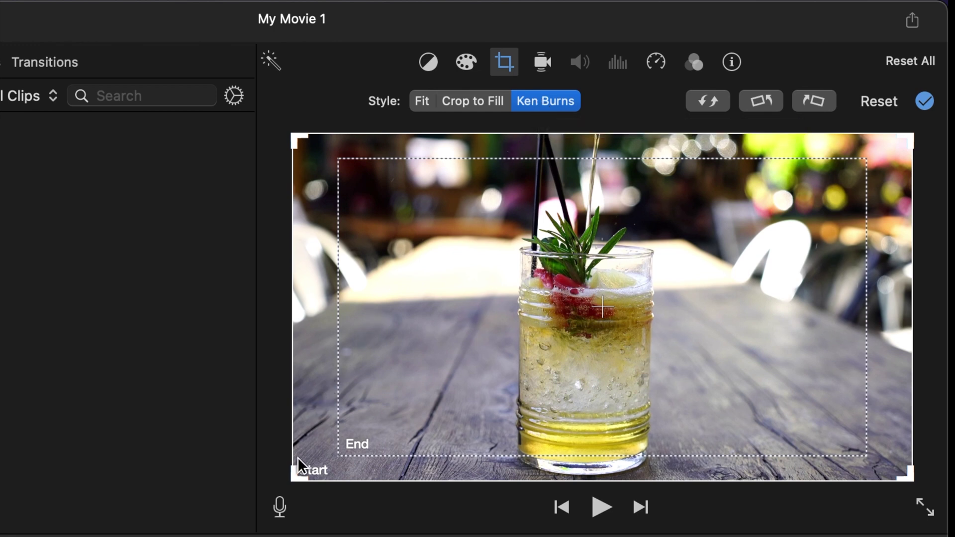
click(365, 444)
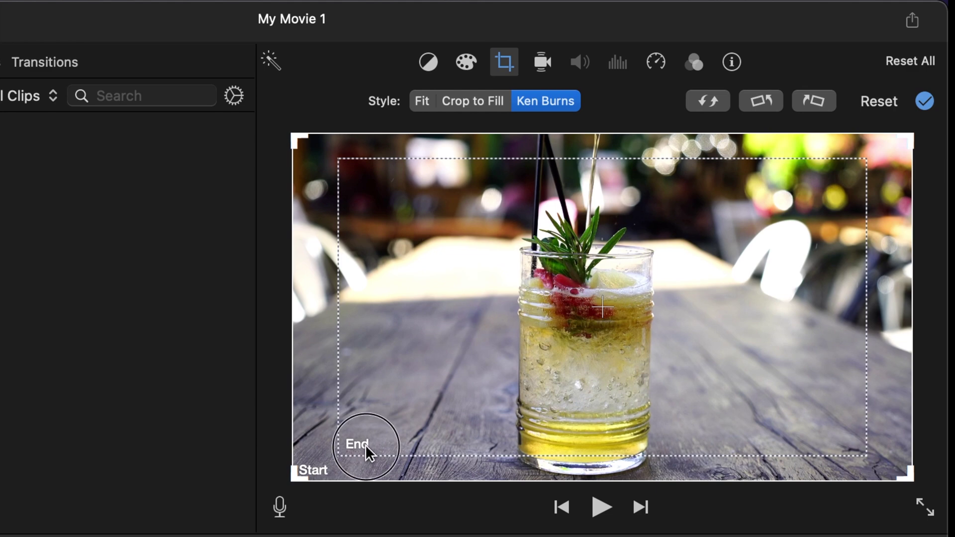
click(305, 471)
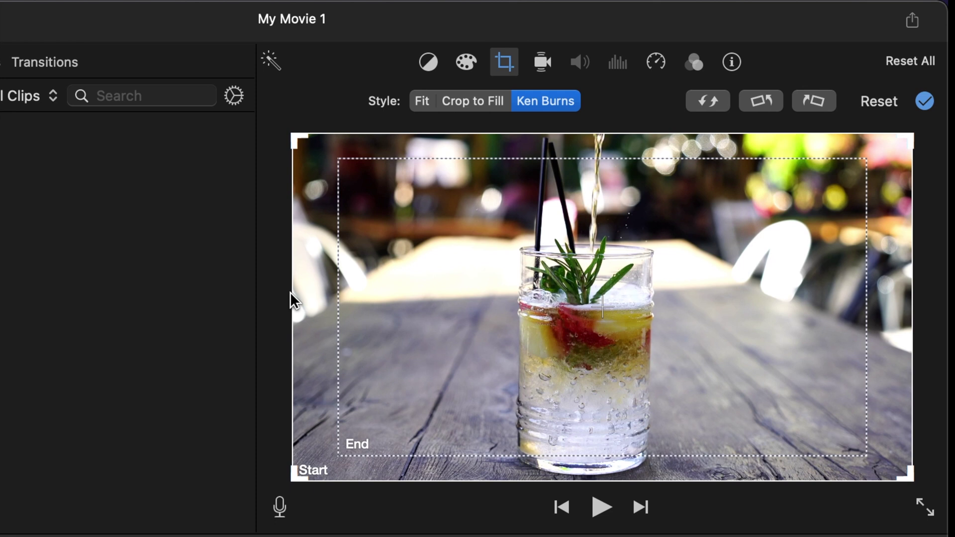
click(373, 352)
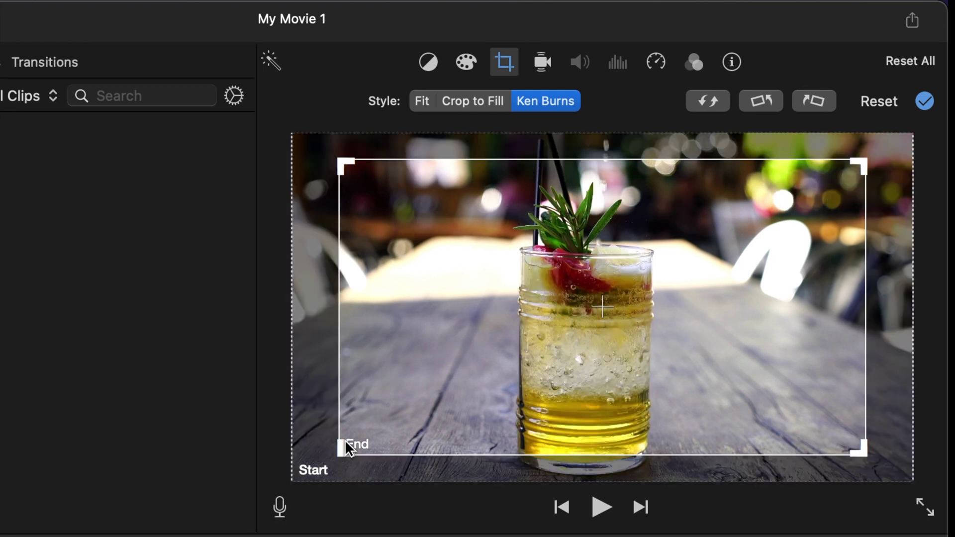
Shrink and reposition the End frame so it closes in tightly on the cocktail glass
drag(343, 447, 415, 446)
click(858, 411)
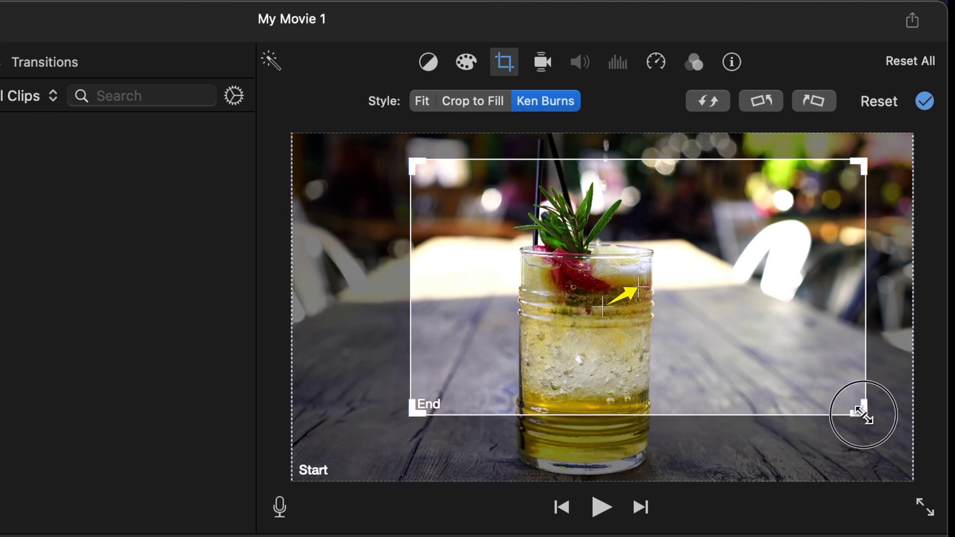
drag(859, 411, 781, 397)
drag(679, 282, 680, 366)
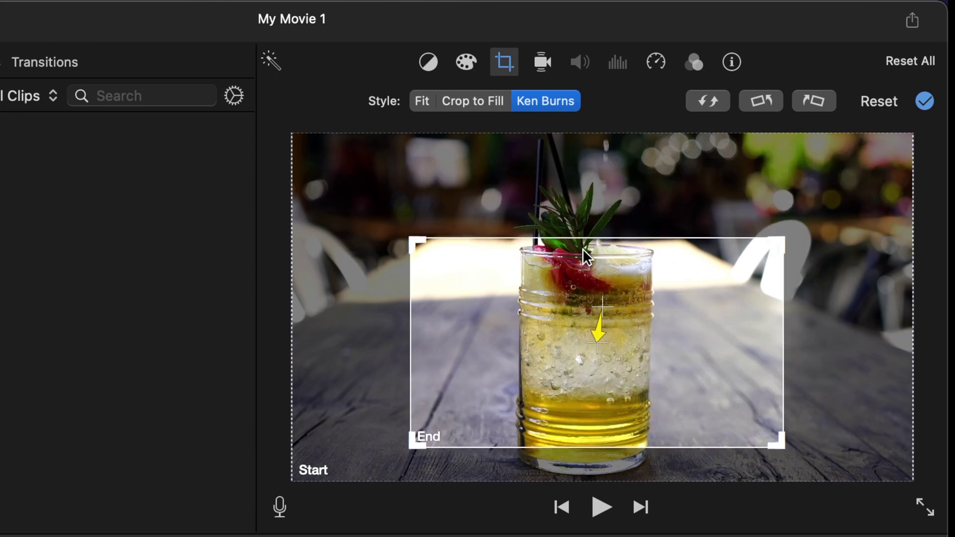
click(435, 455)
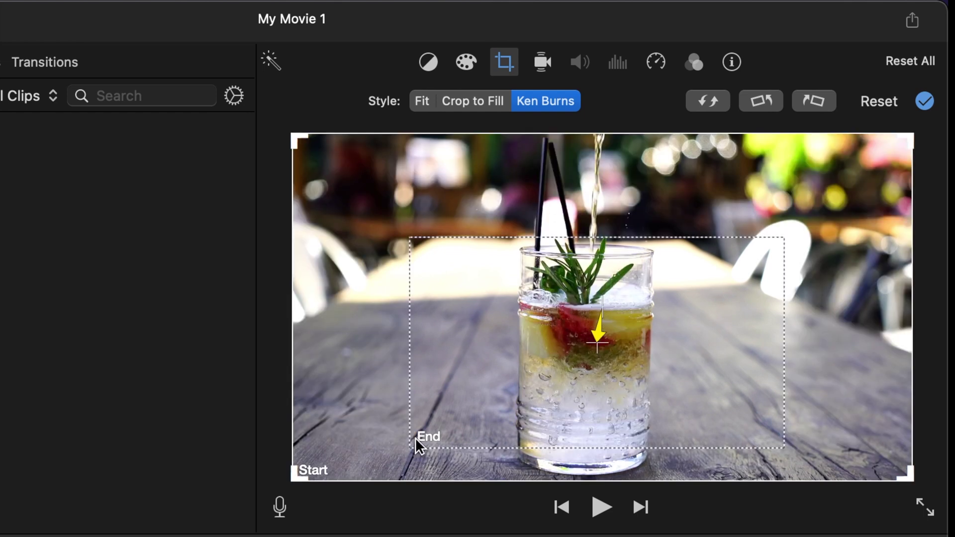
click(515, 359)
drag(412, 450, 383, 479)
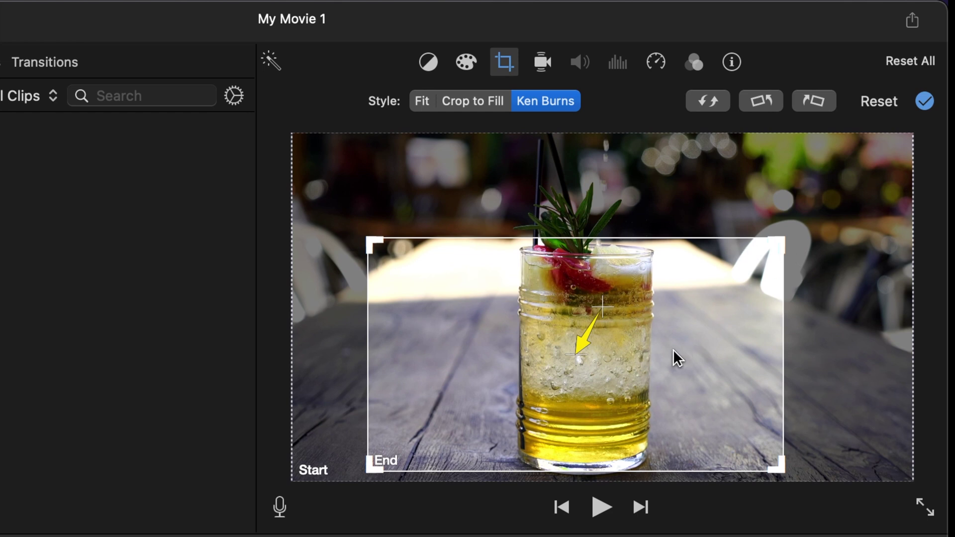
mouse_move(613, 338)
mouse_down()
mouse_move(628, 339)
mouse_move(620, 328)
mouse_move(622, 337)
mouse_up()
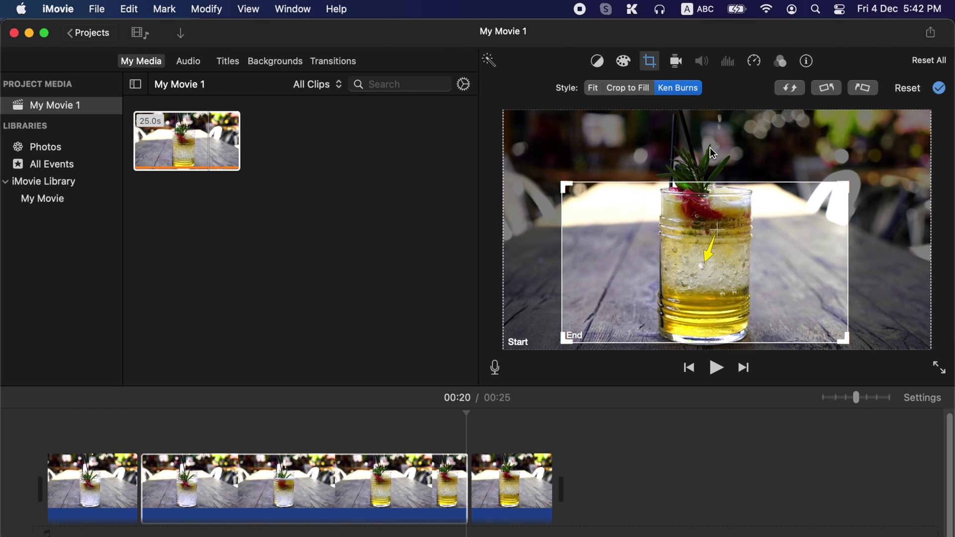
Close the crop overlay and play the movie from the start to watch the zoom toward the glass
click(111, 446)
key(space)
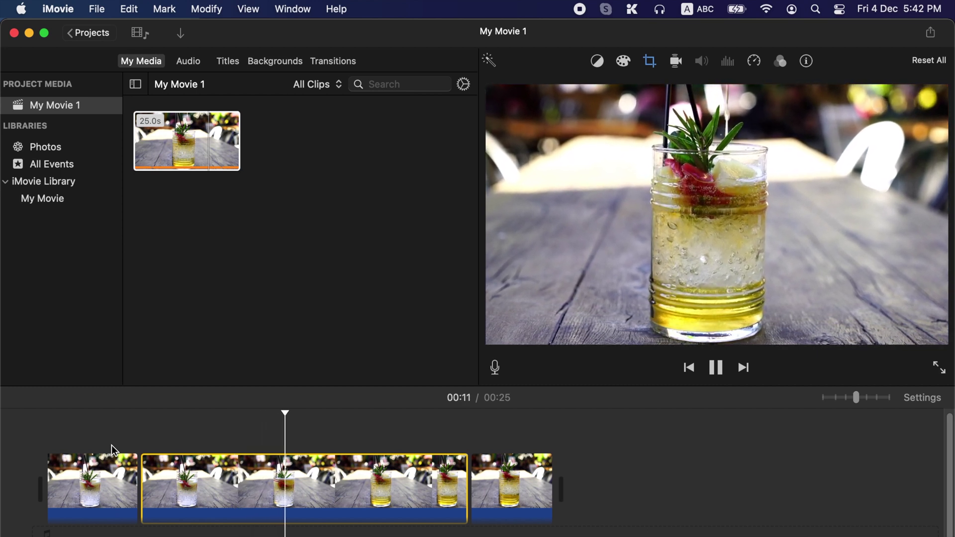
key(space)
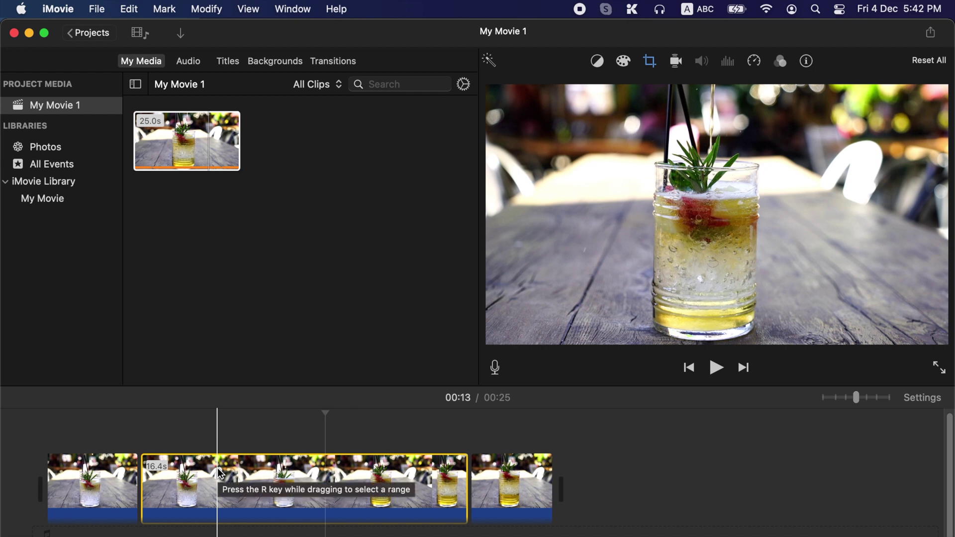
Try splitting the middle clip at 00:08 with Modify > Split Clip, then undo it
click(218, 469)
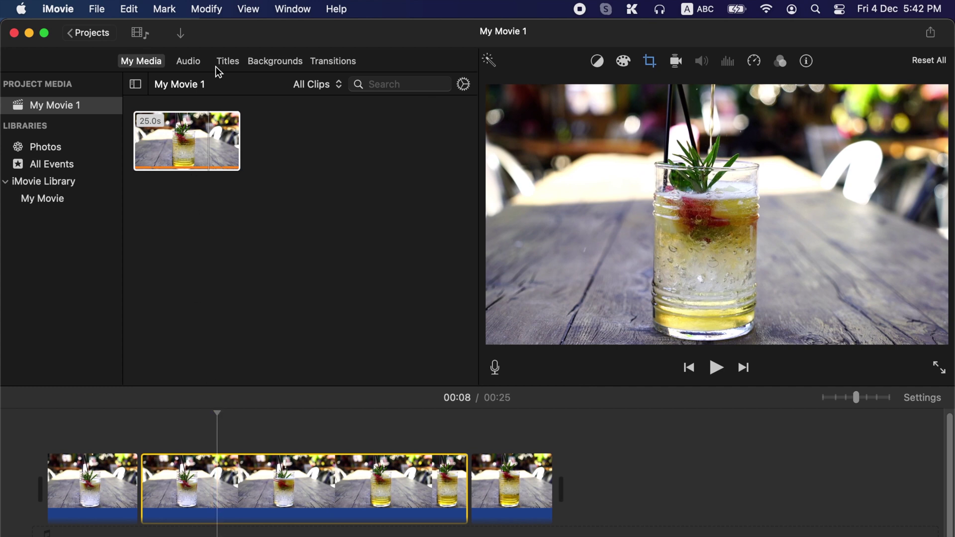
click(207, 9)
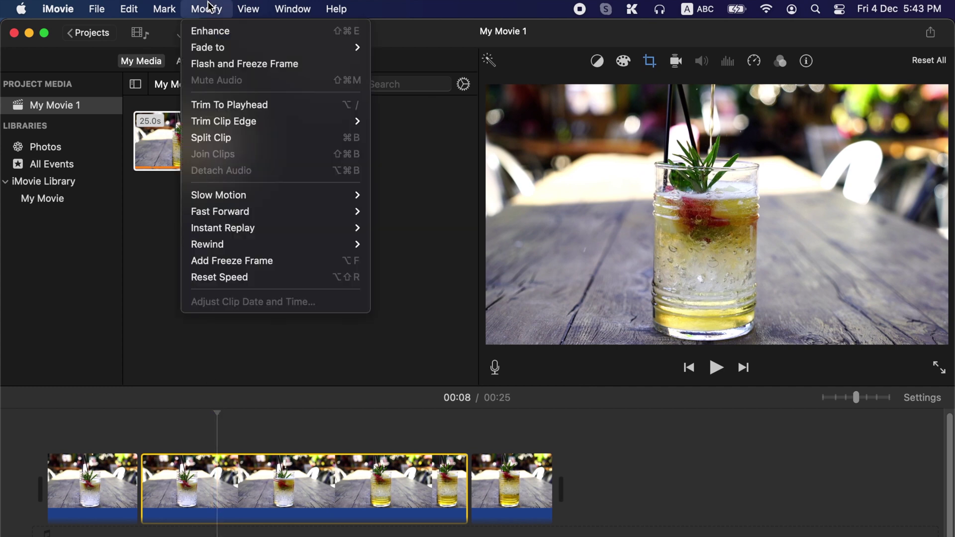
mouse_move(210, 128)
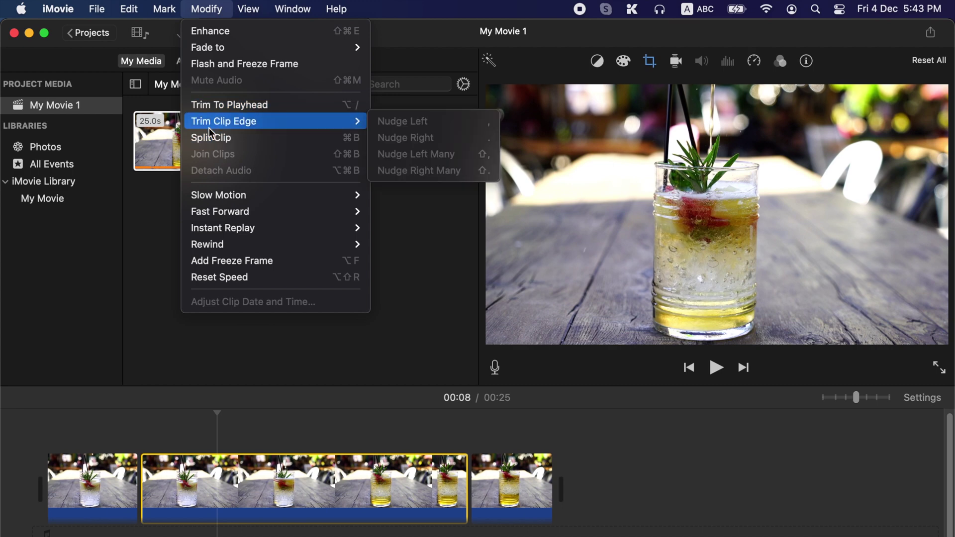
click(211, 138)
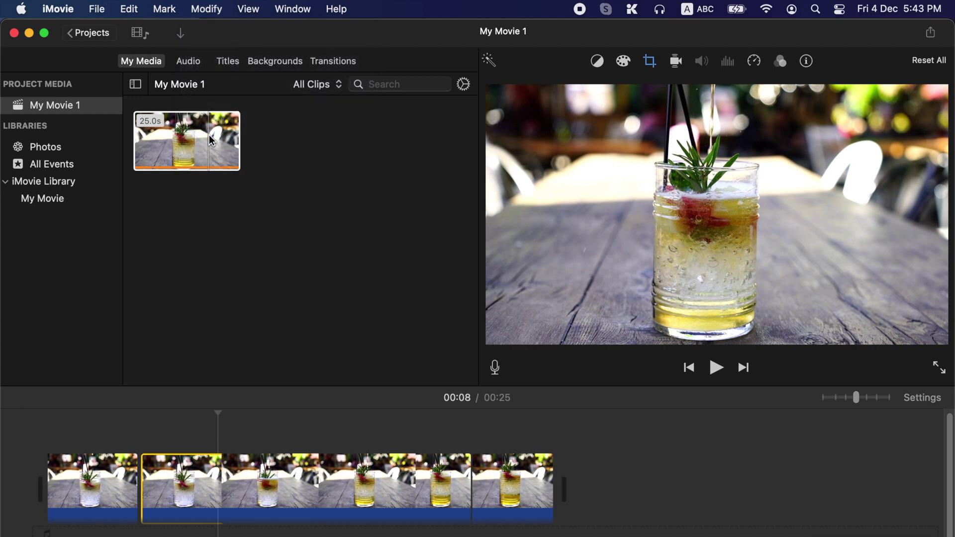
click(201, 438)
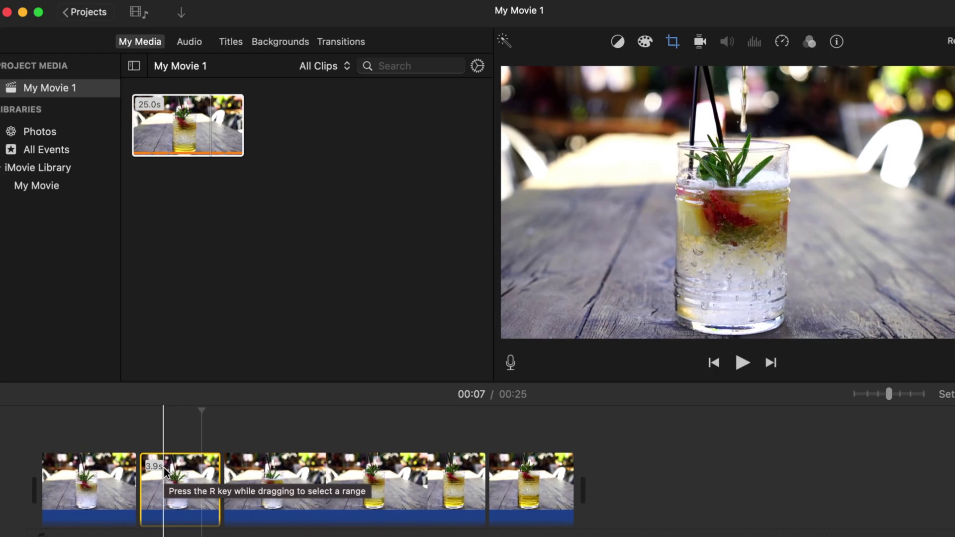
key(super+z)
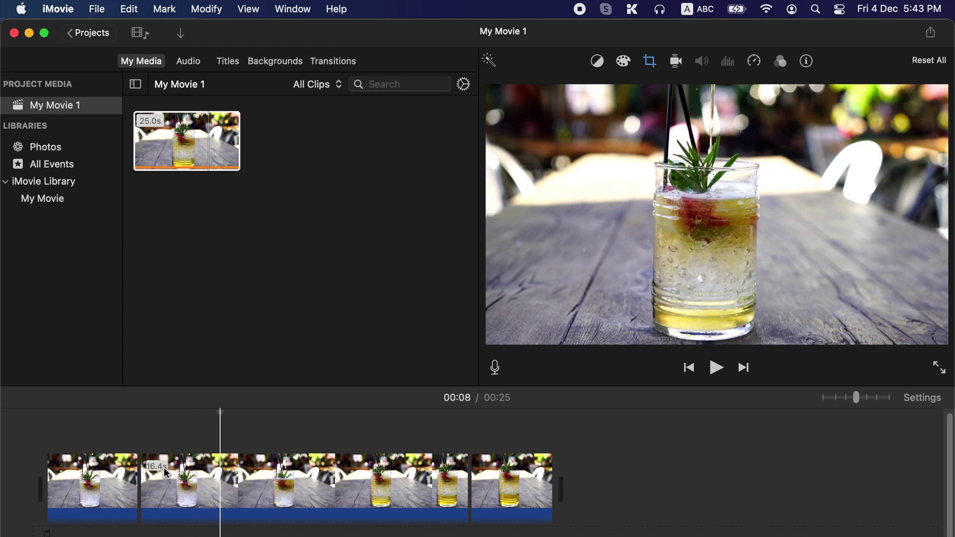
Split the 16.4s clip twice with Cmd+B into 4.8s, 6.5s and 5.1s clips
click(238, 477)
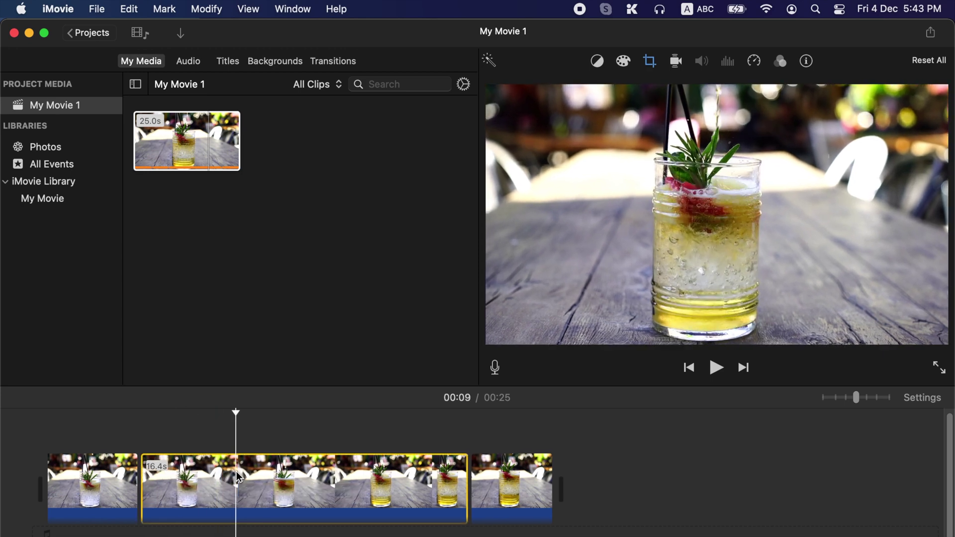
key(super+b)
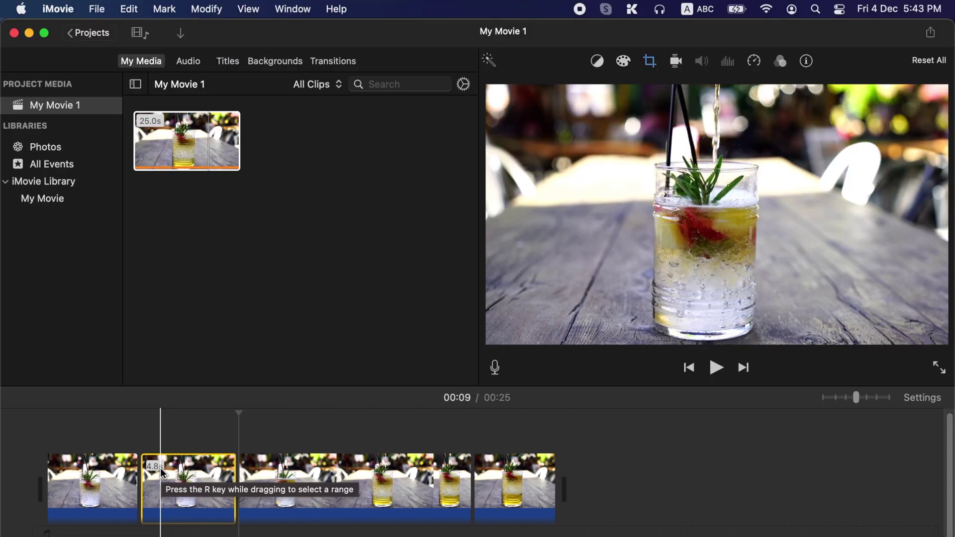
click(371, 476)
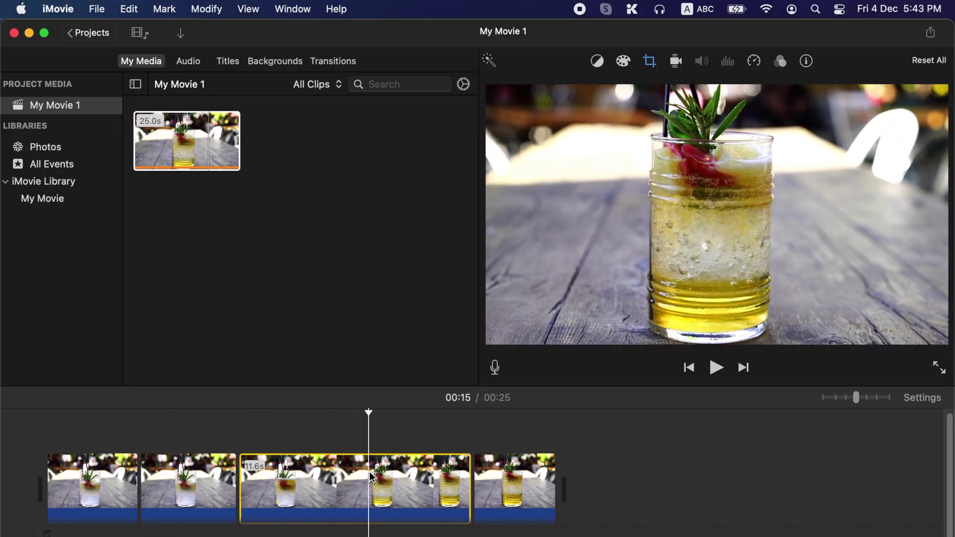
key(super+b)
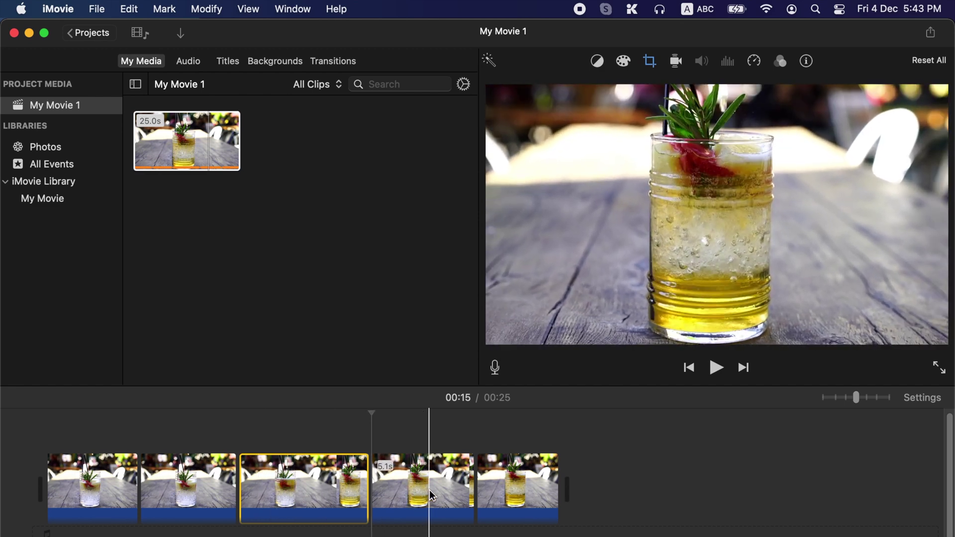
click(429, 491)
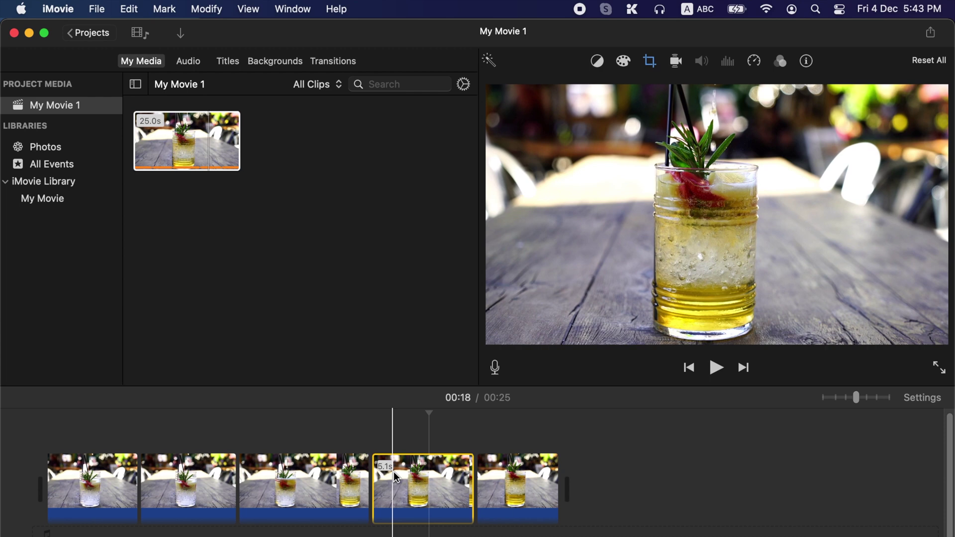
Set the 6.5s clip to Crop to Fill for a steady close-up of the glass
click(198, 476)
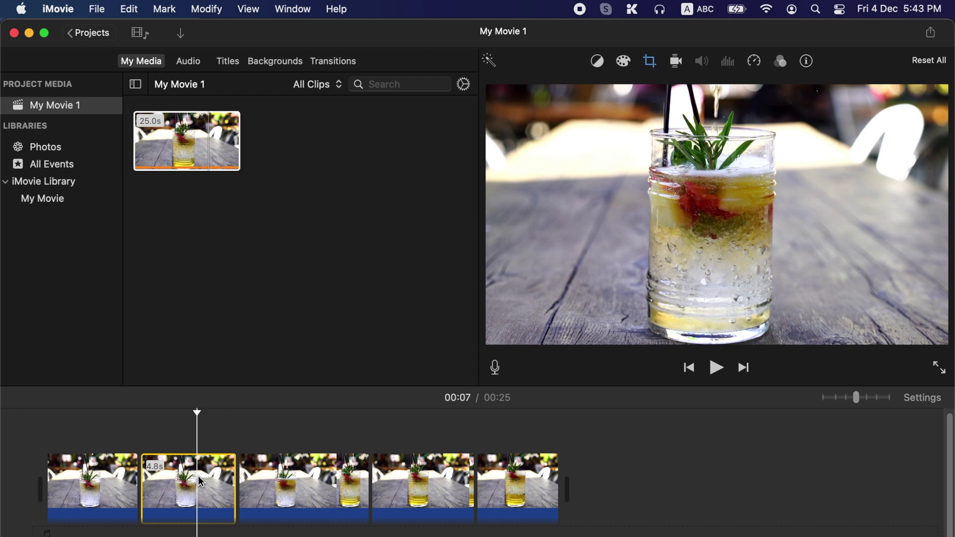
click(279, 482)
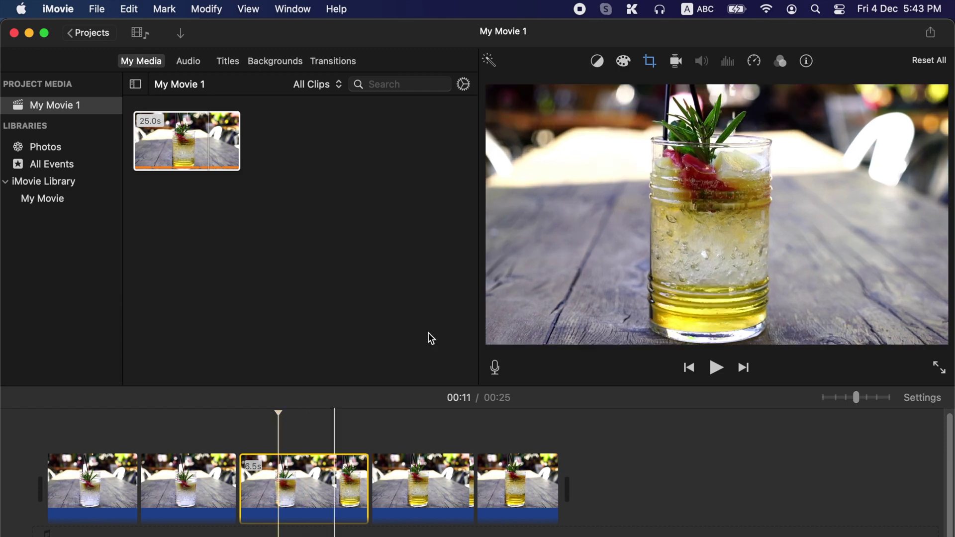
click(649, 62)
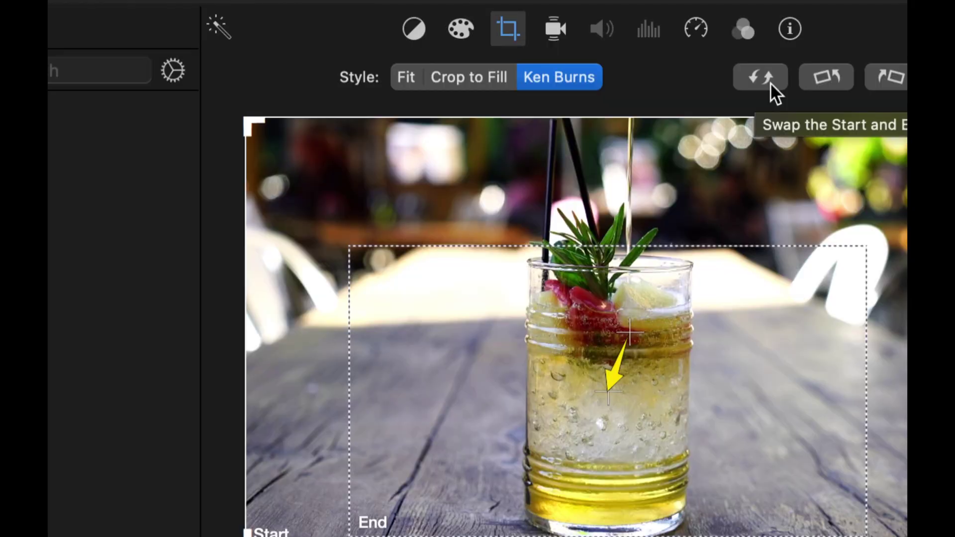
click(795, 92)
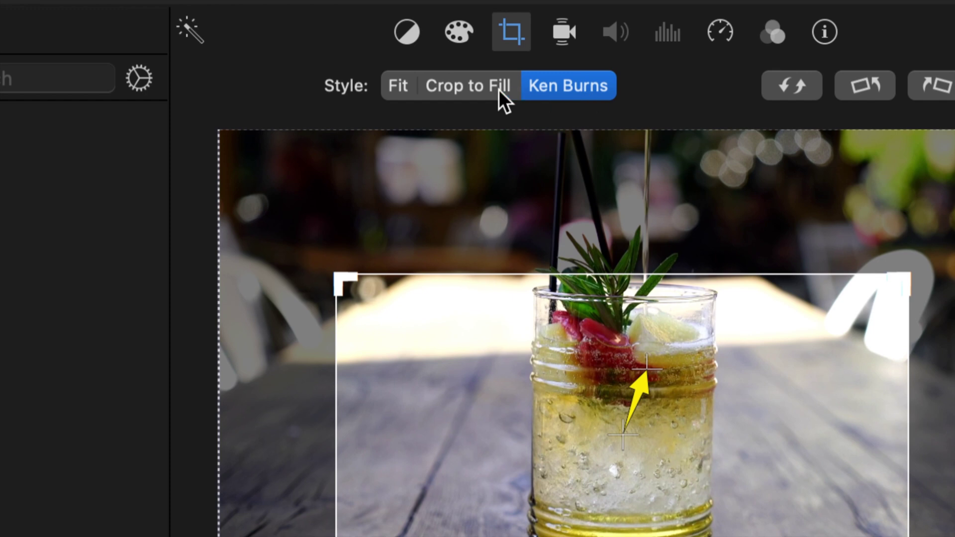
click(495, 80)
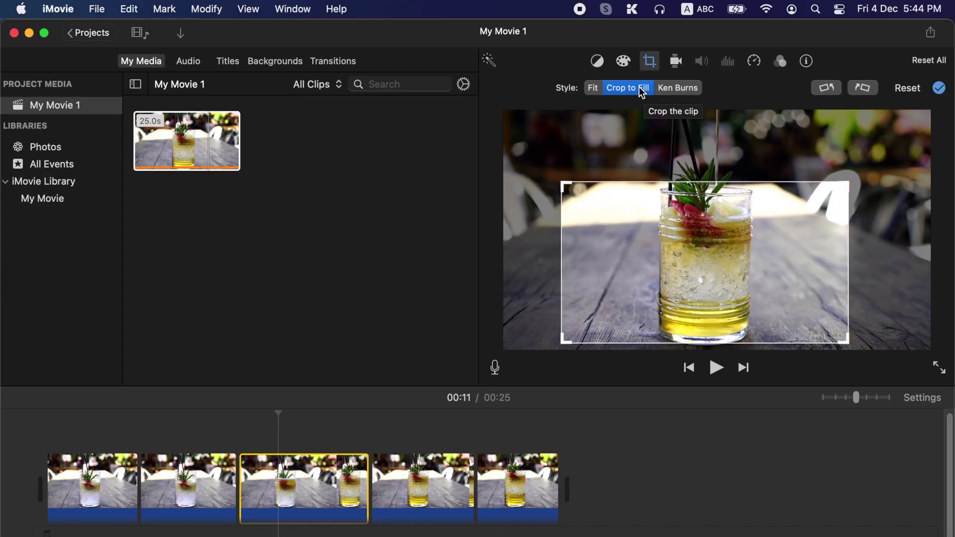
Reverse the 5.1s clip's Ken Burns frames so it zooms back out to full frame
click(428, 470)
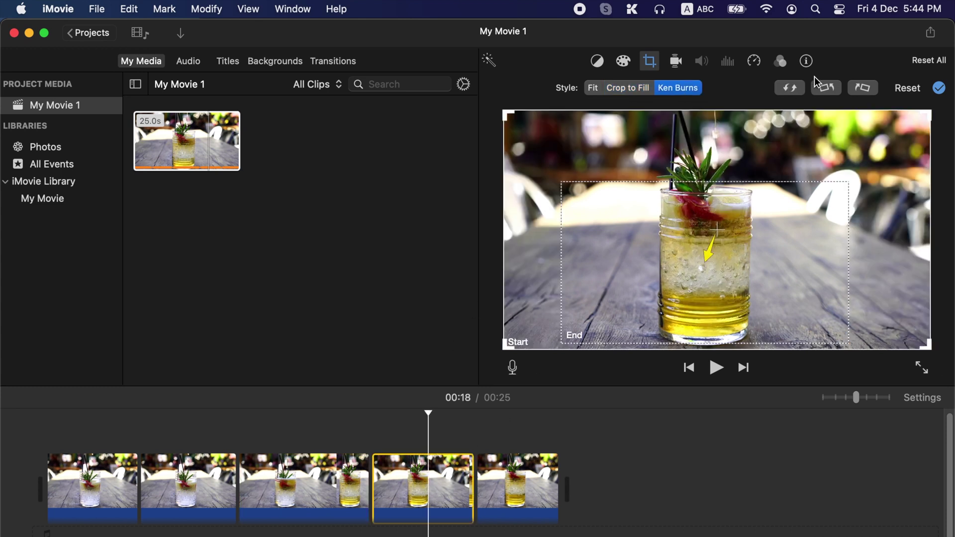
click(791, 90)
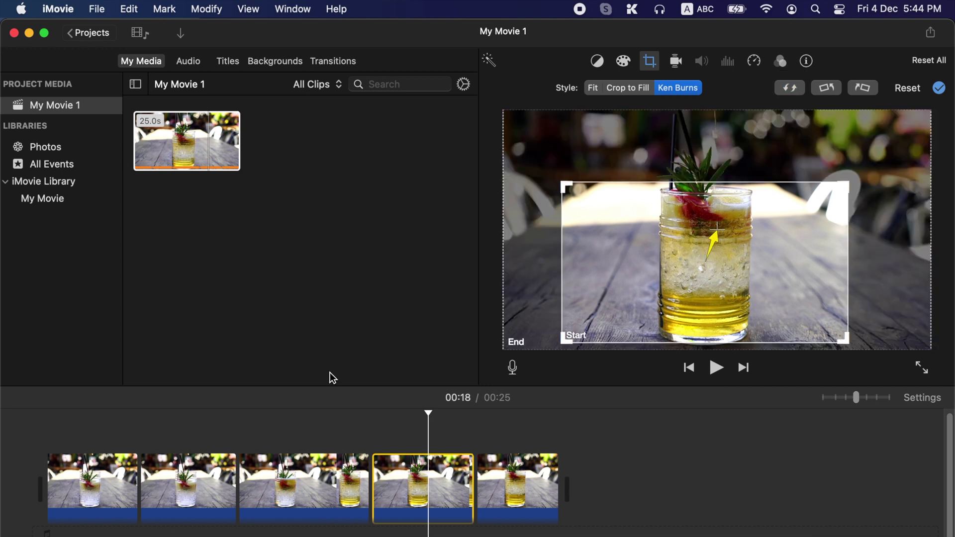
click(121, 463)
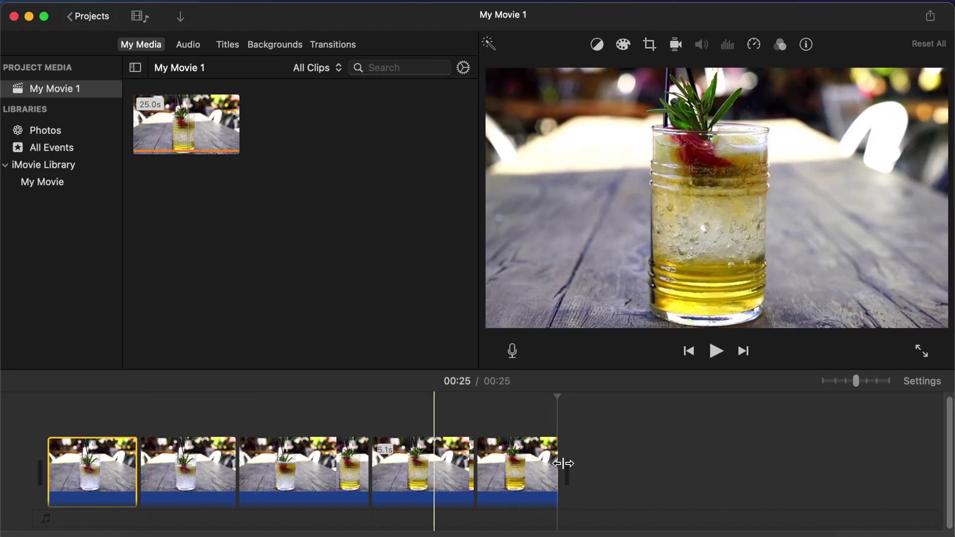
click(602, 454)
Delete all five drink clips from the timeline and import canva thumbnail.png into the project media
drag(602, 467, 109, 458)
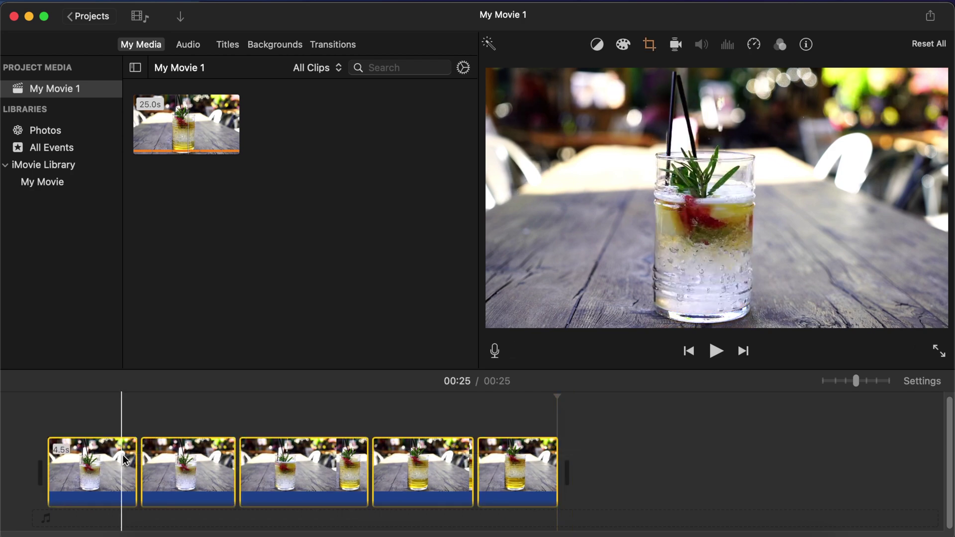
key(Delete)
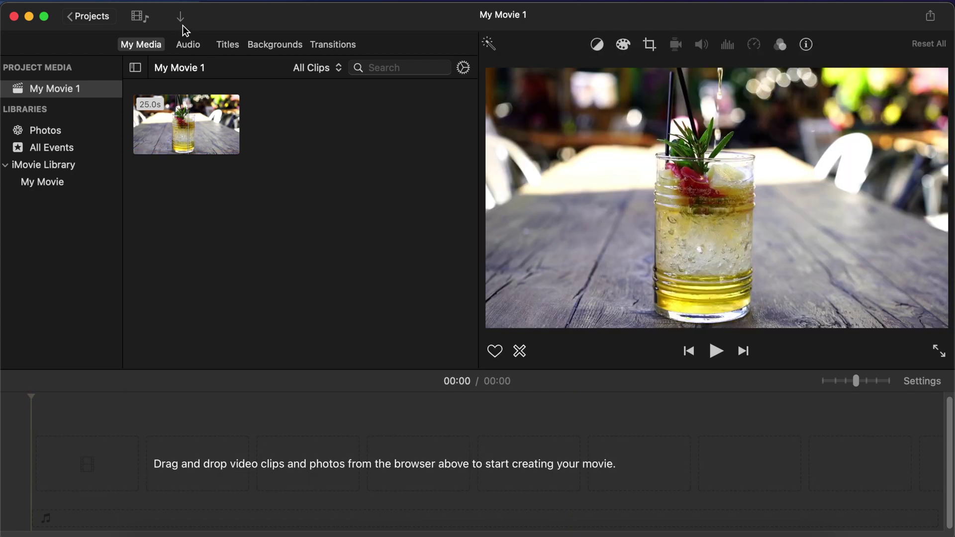
click(180, 17)
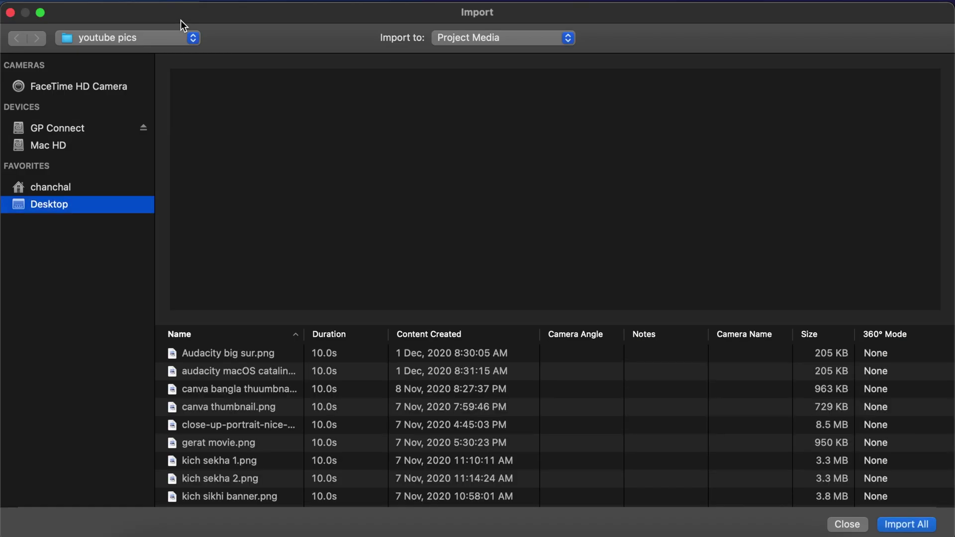
click(214, 407)
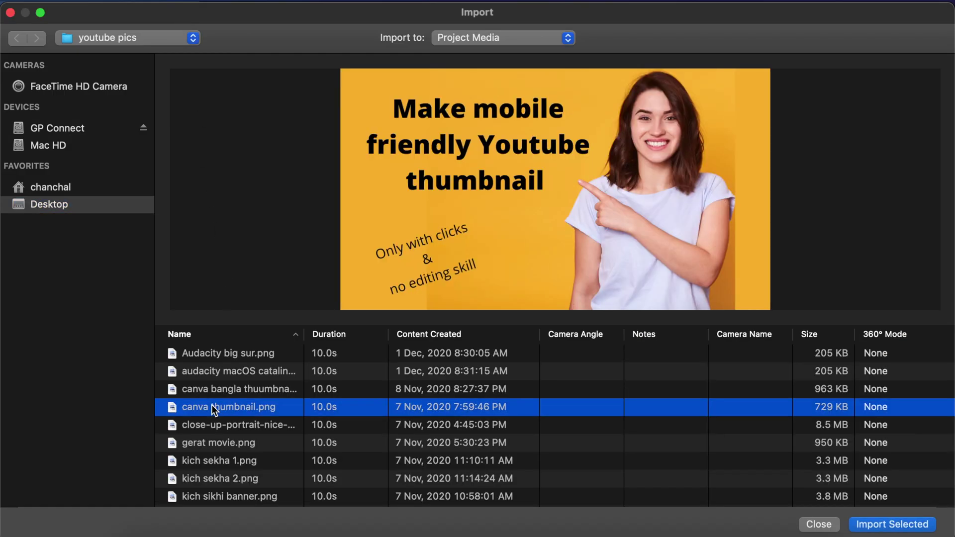
click(863, 524)
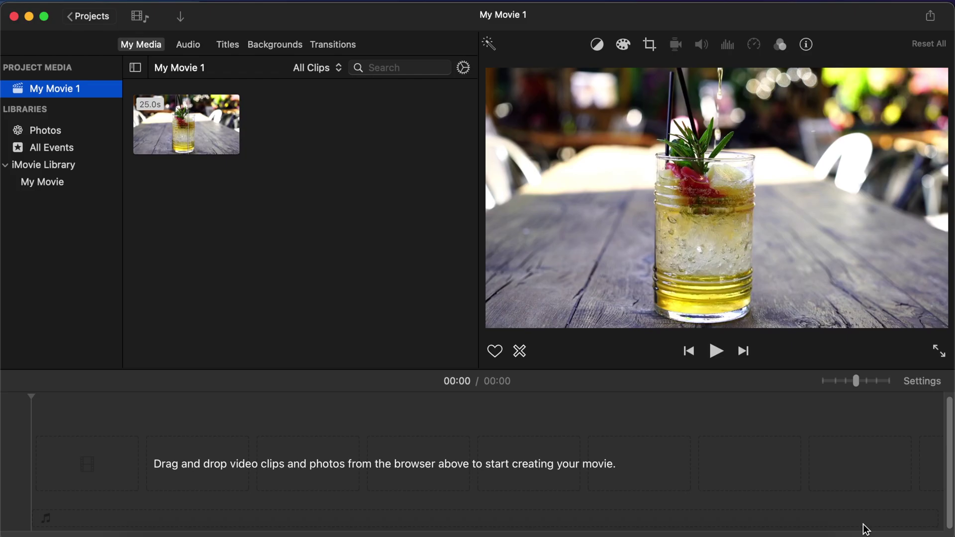
click(746, 477)
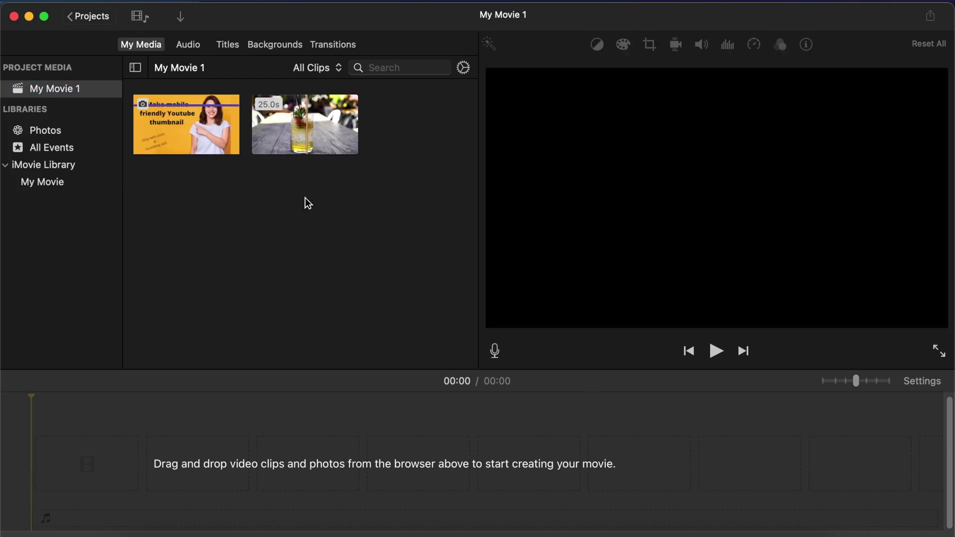
Add the thumbnail image to the timeline and preview its default Ken Burns zoom
click(192, 133)
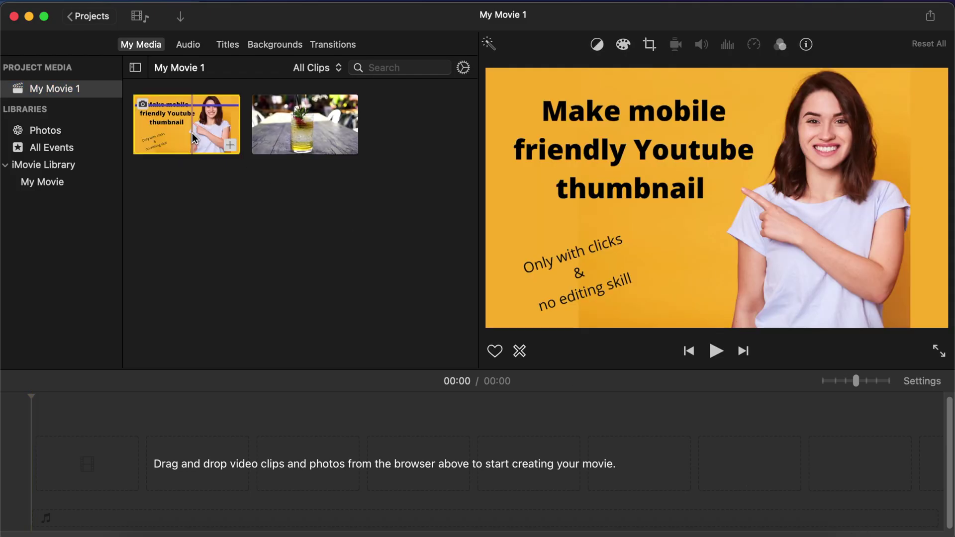
click(229, 146)
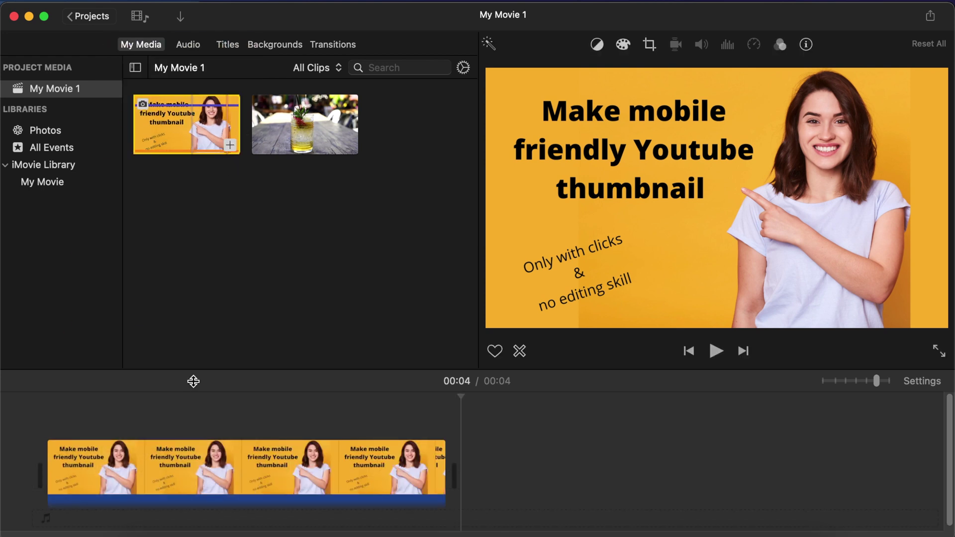
click(207, 467)
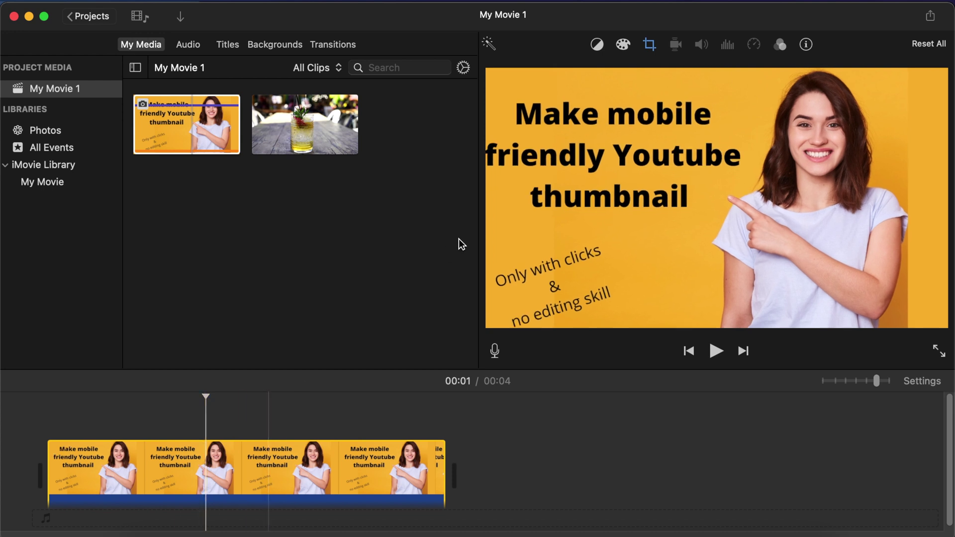
click(650, 46)
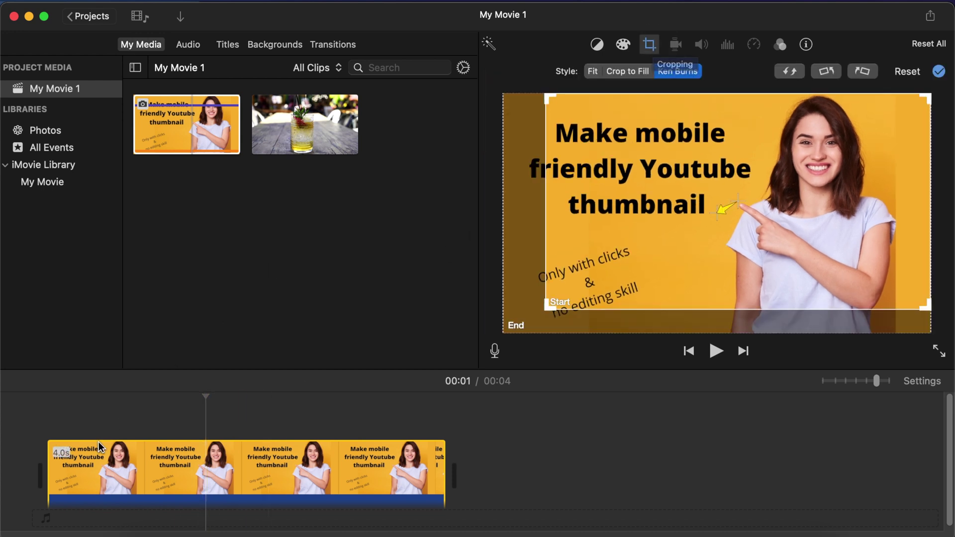
click(45, 436)
key(space)
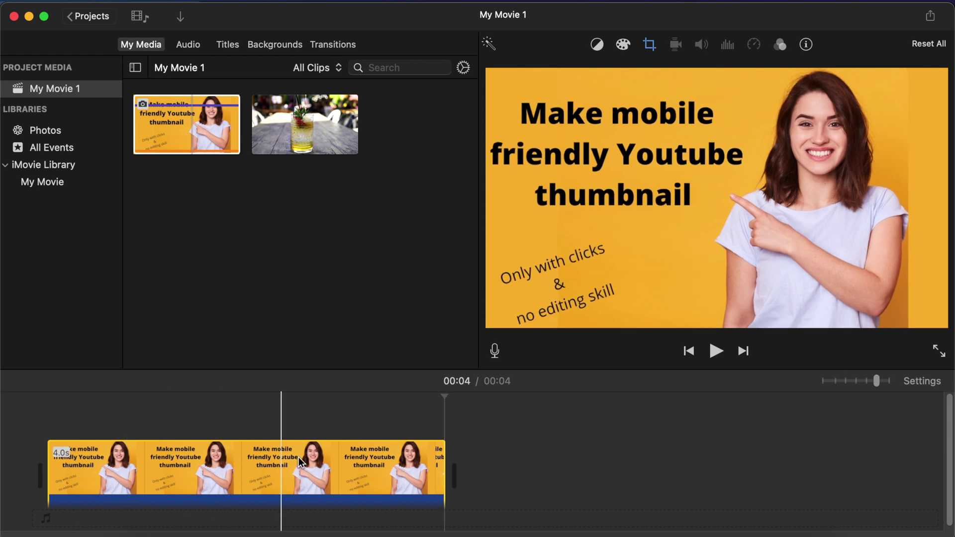
Stretch the thumbnail clip from 4.0 to 6.0 seconds
click(433, 452)
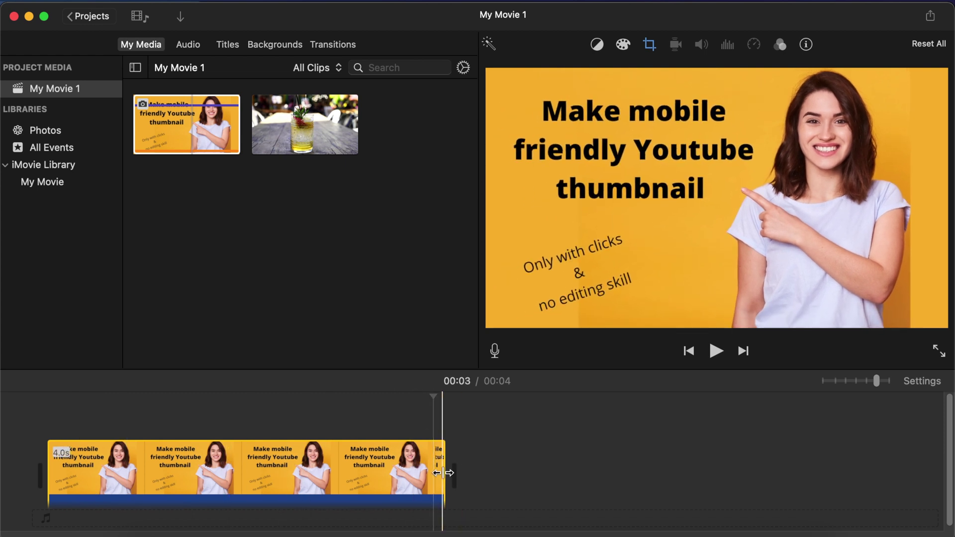
drag(445, 473, 653, 451)
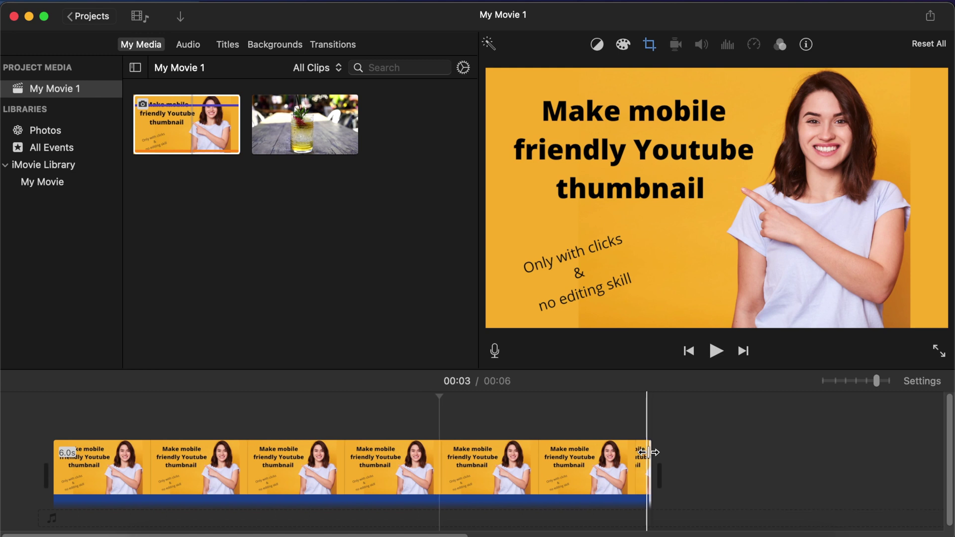
click(327, 470)
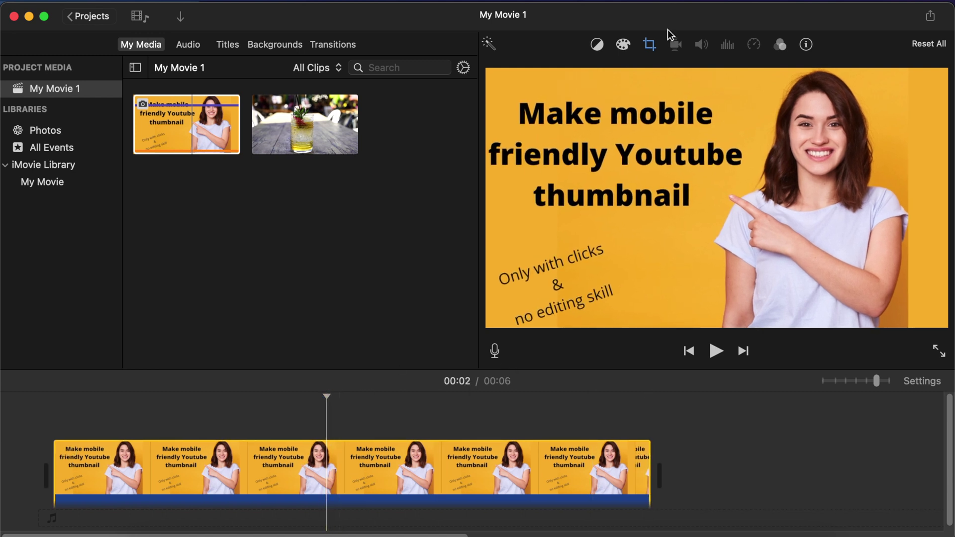
Swap the thumbnail's Ken Burns Start and End, then shrink the End frame onto the headline text
click(653, 45)
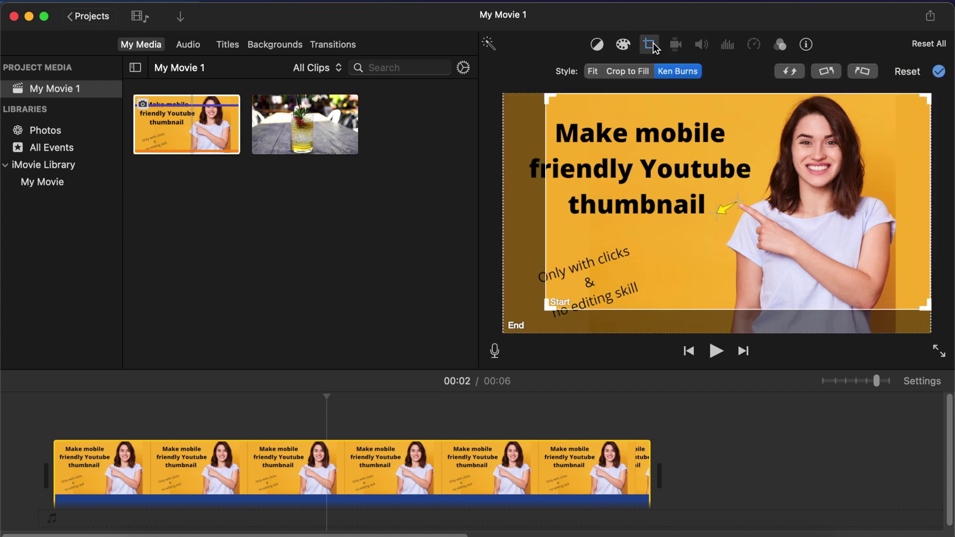
click(789, 75)
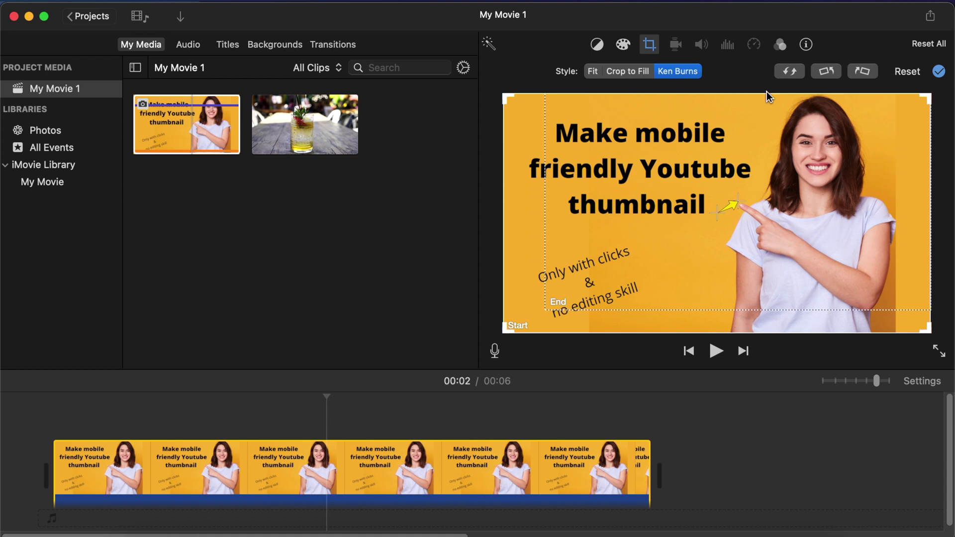
click(650, 244)
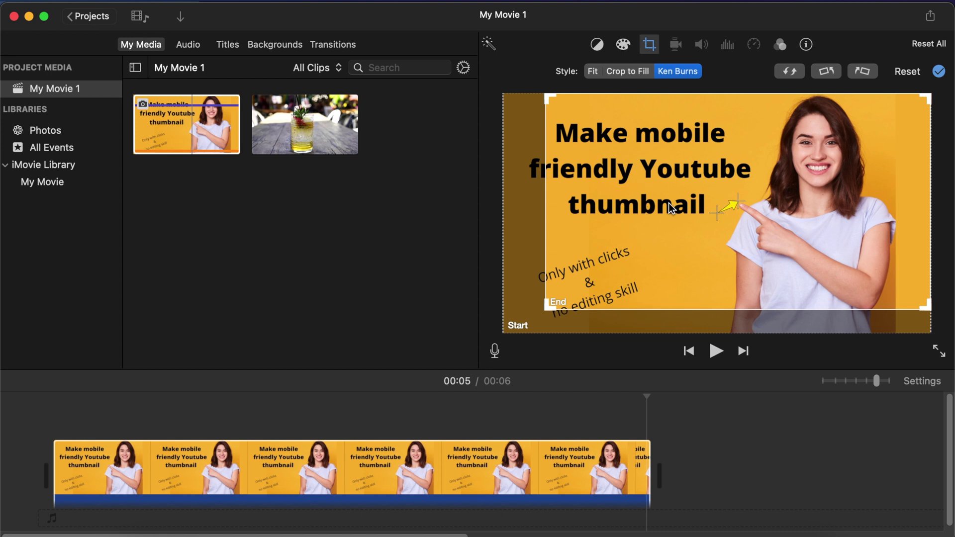
click(927, 98)
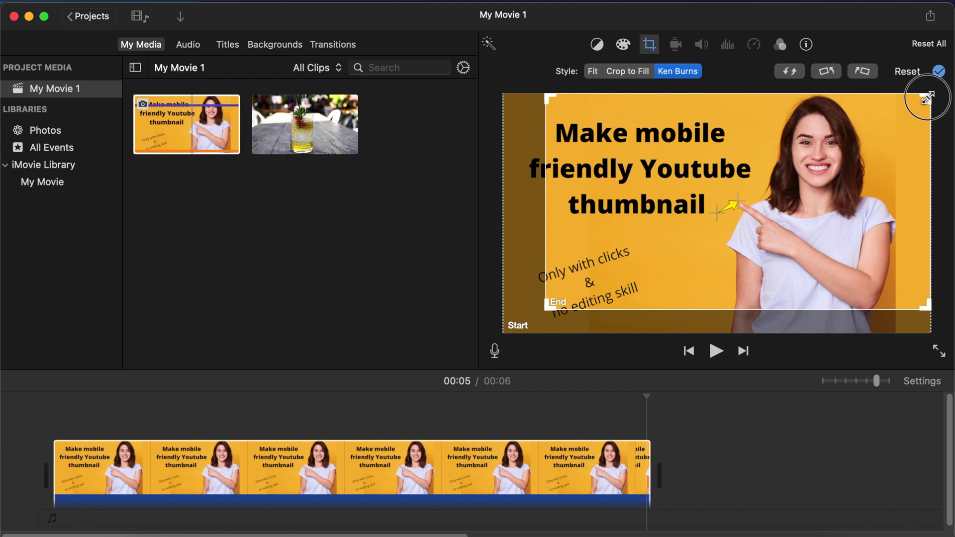
drag(926, 98, 857, 135)
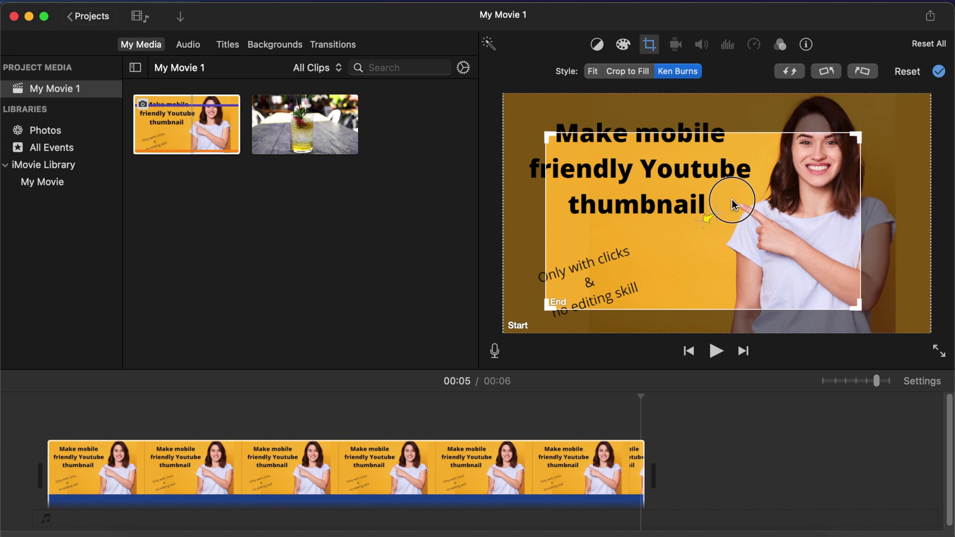
drag(732, 199, 703, 166)
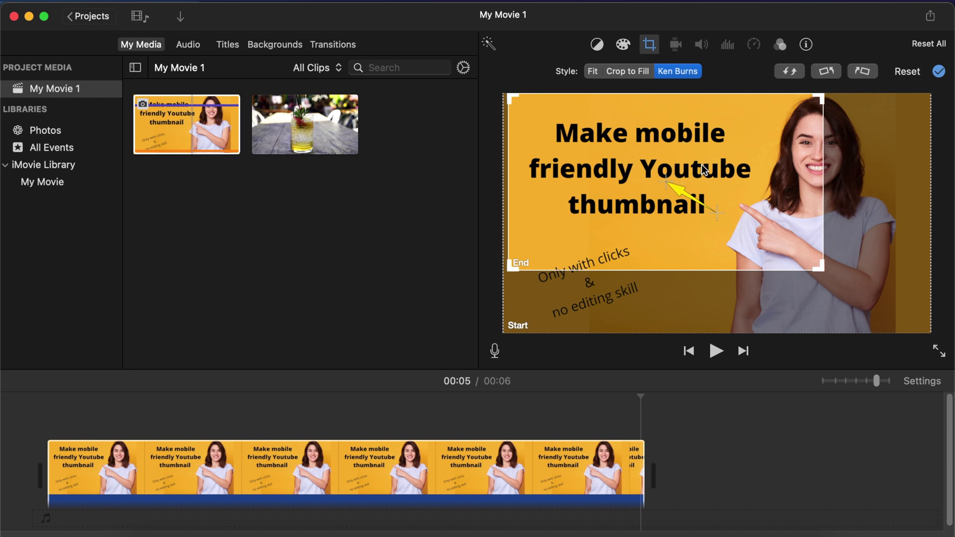
drag(820, 267, 765, 245)
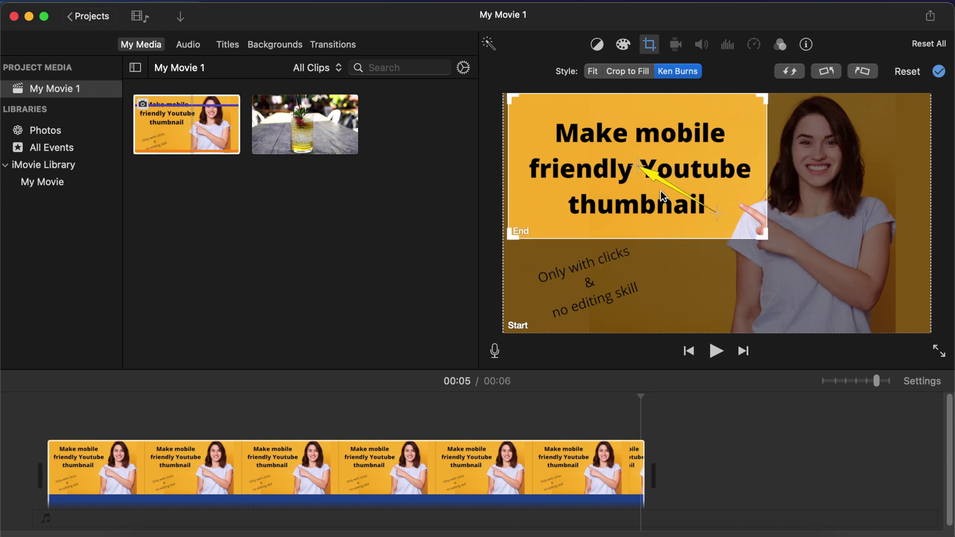
drag(623, 168, 628, 170)
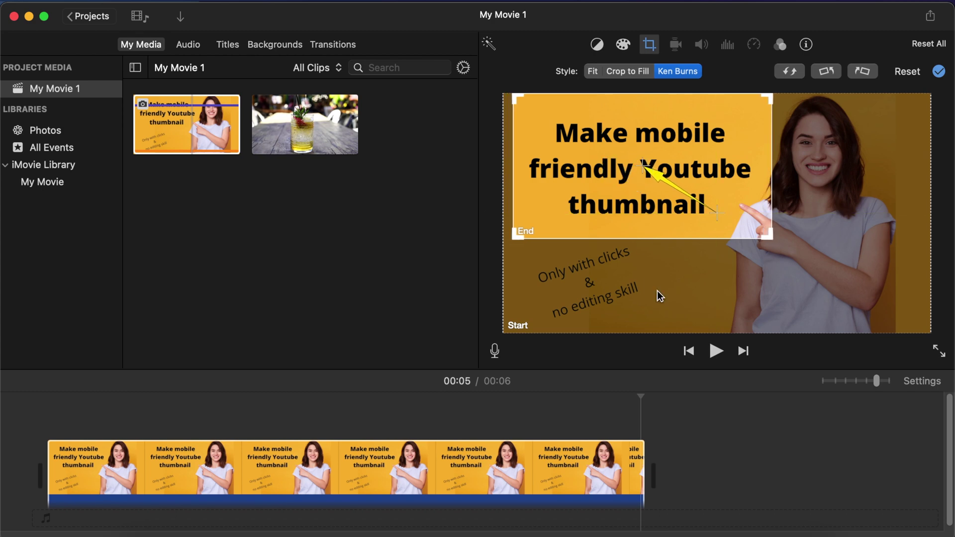
Split the thumbnail clip at 1.8s and 3.7s, leaving pieces of 1.8, 1.9 and 2.3 seconds
click(223, 471)
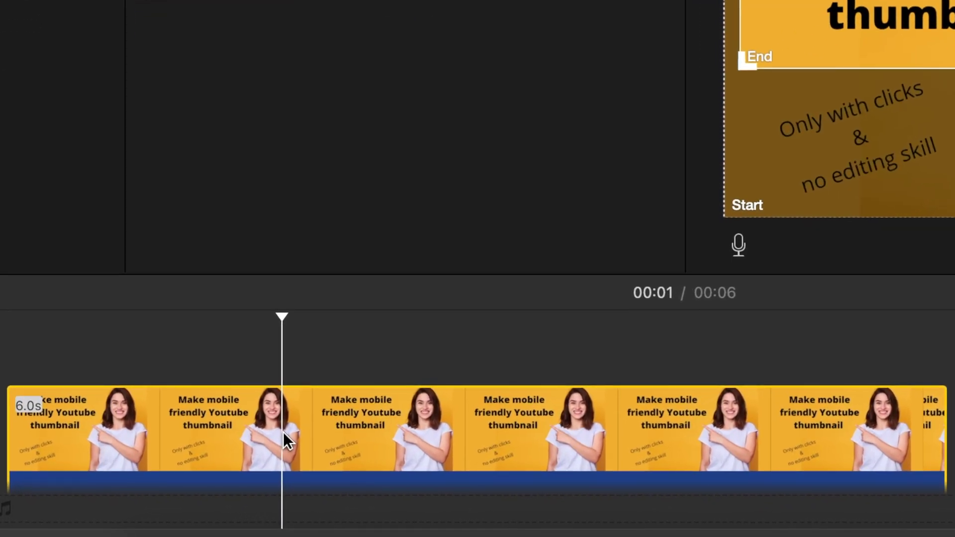
key(super+b)
click(226, 439)
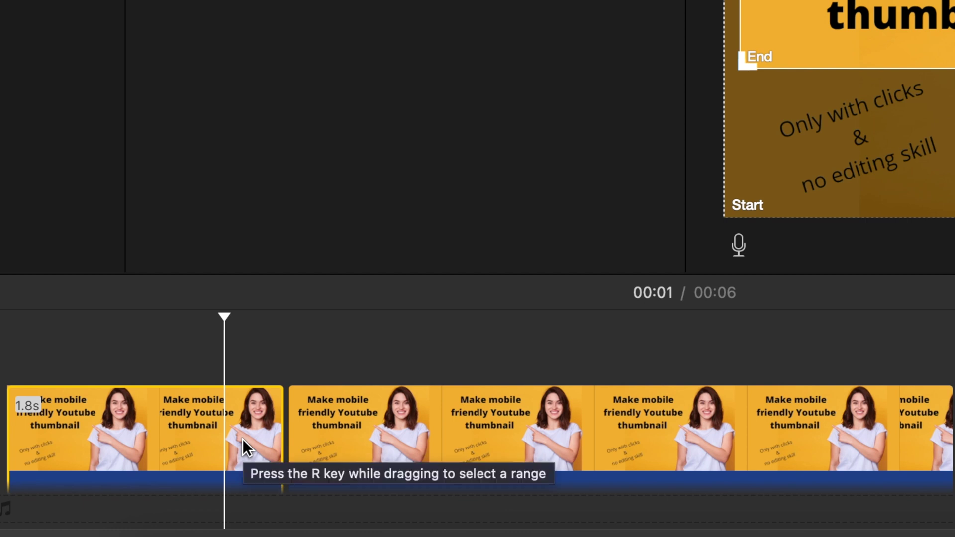
click(594, 422)
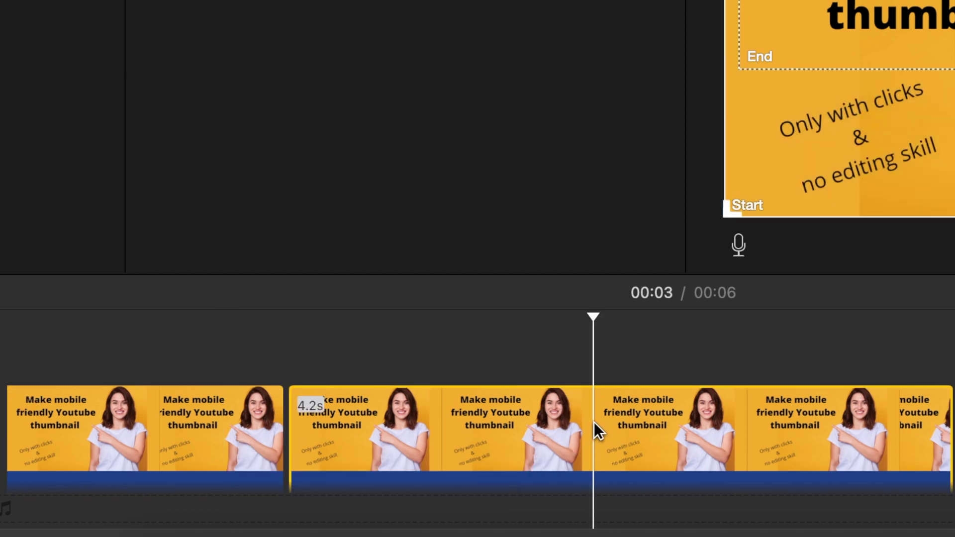
key(super+b)
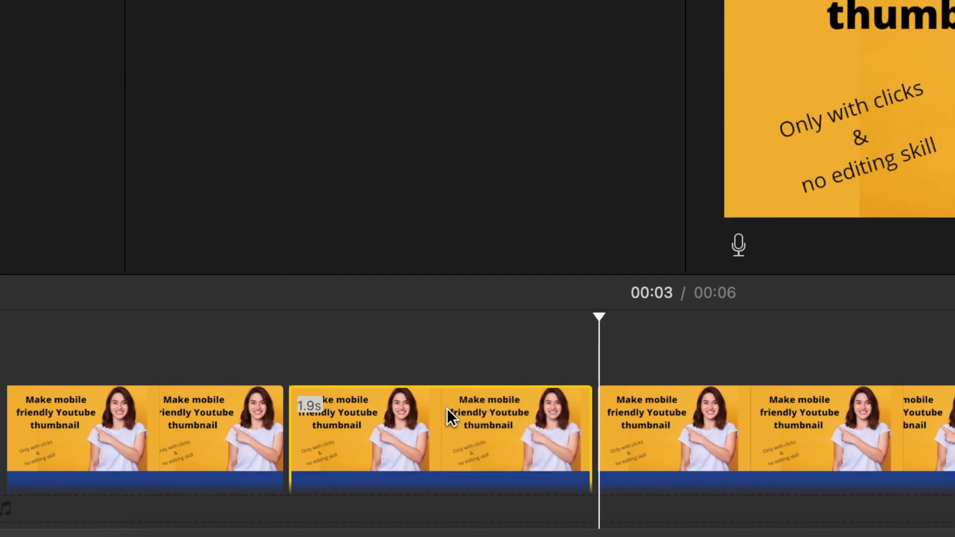
click(767, 422)
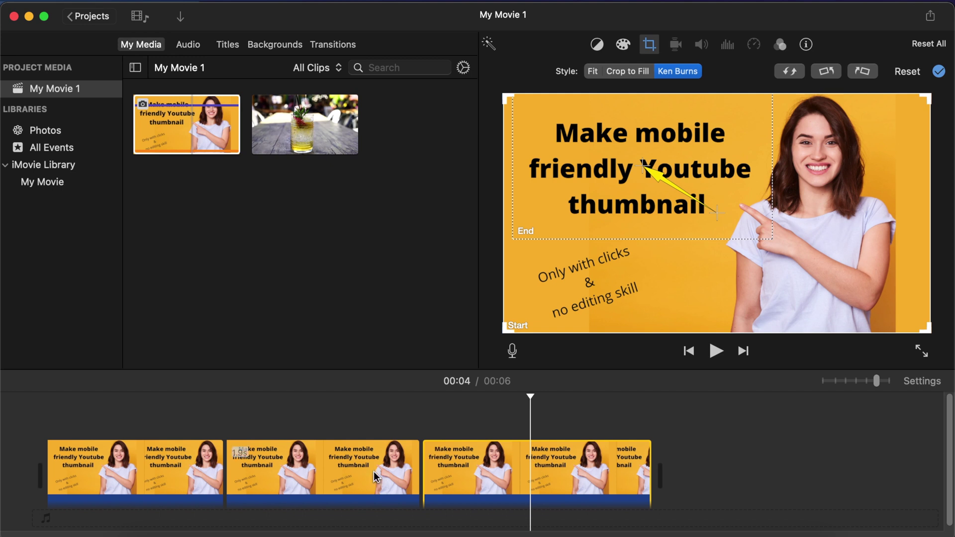
Make the 1.9-second middle thumbnail clip a fixed Crop to Fill close-up on the title
click(166, 464)
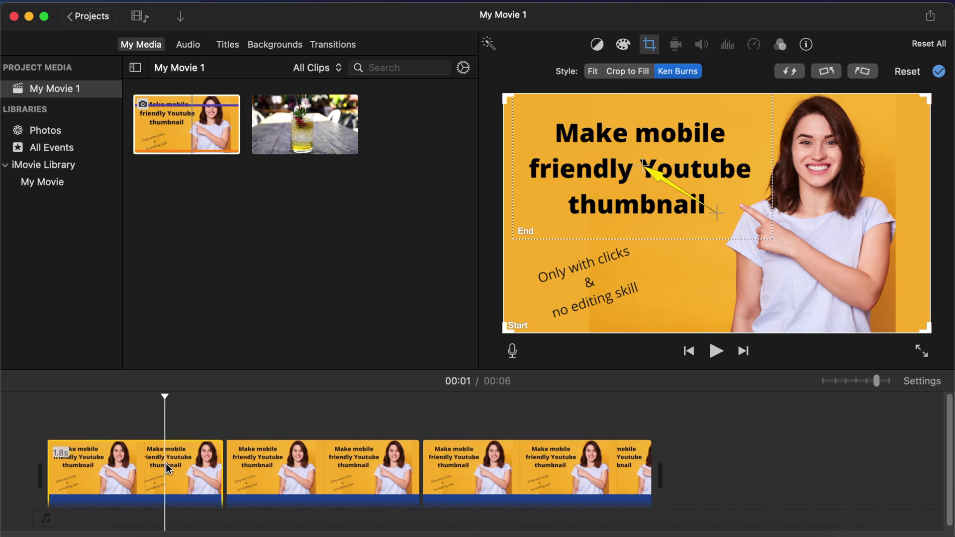
click(279, 467)
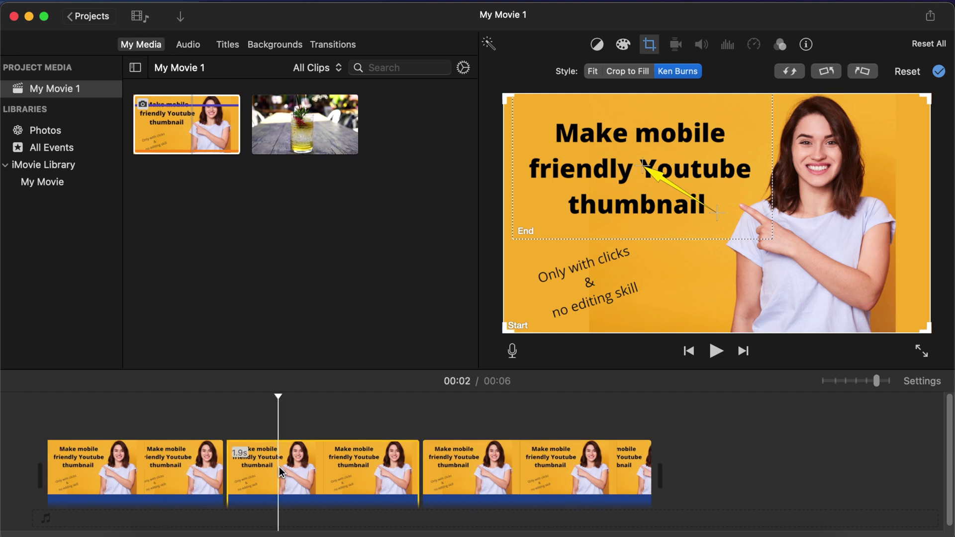
click(787, 76)
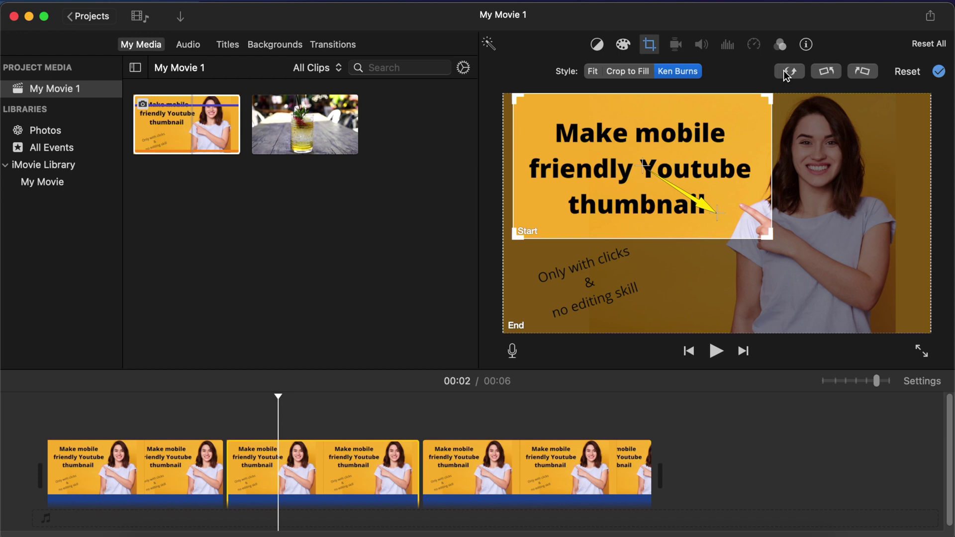
click(628, 75)
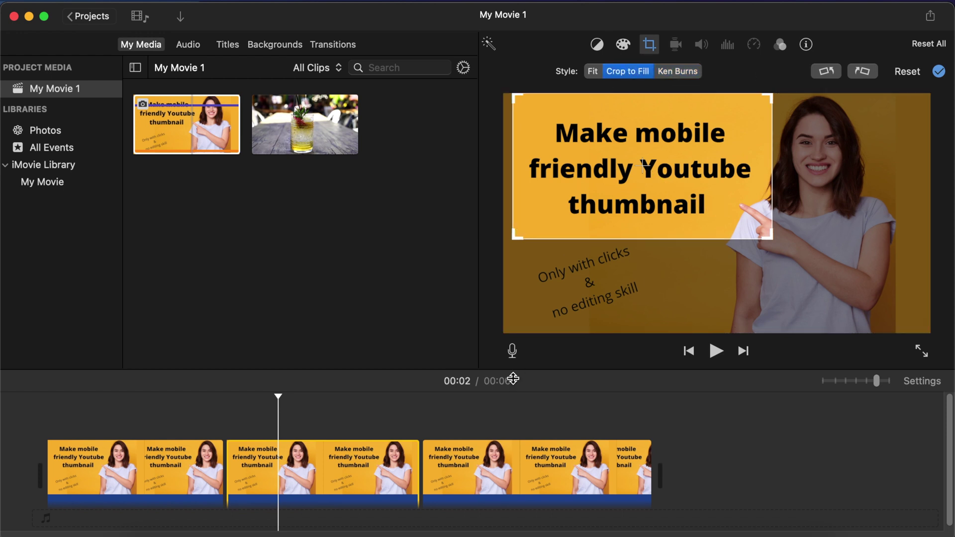
Reverse the 2.3-second last clip's Ken Burns so it zooms out to the full image
click(452, 470)
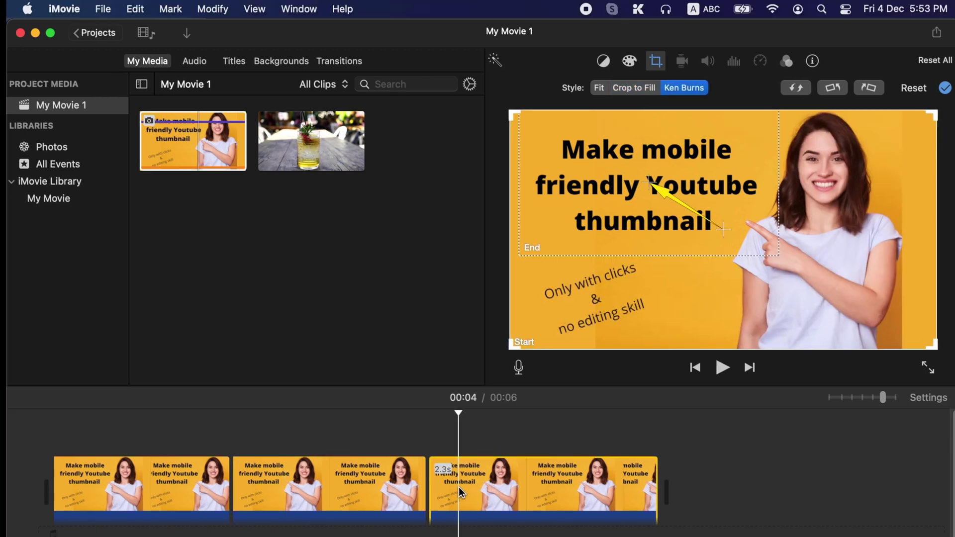
click(795, 88)
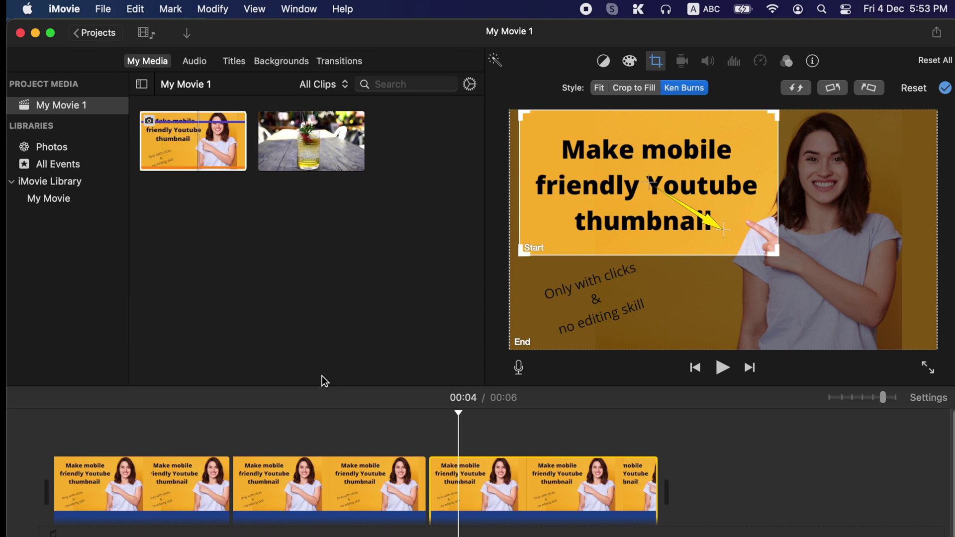
key(backslash)
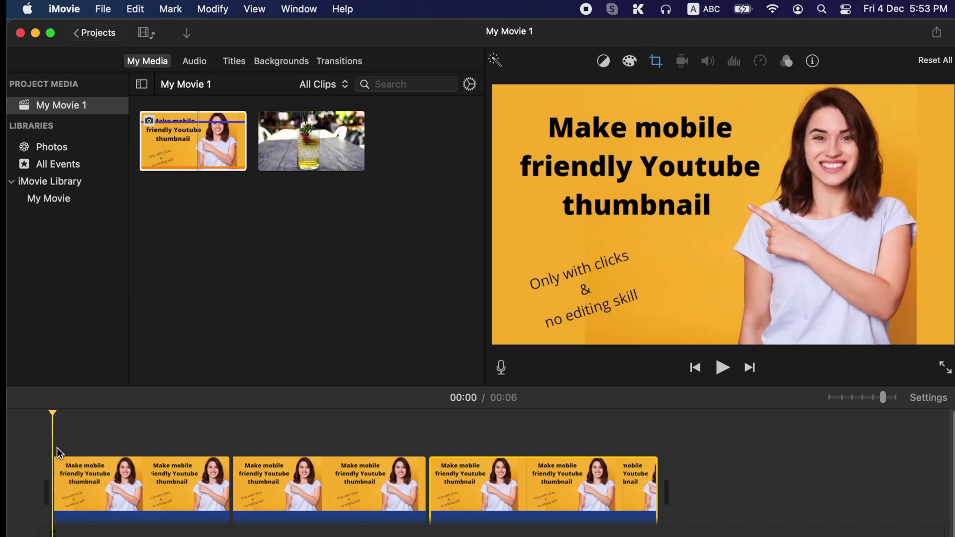